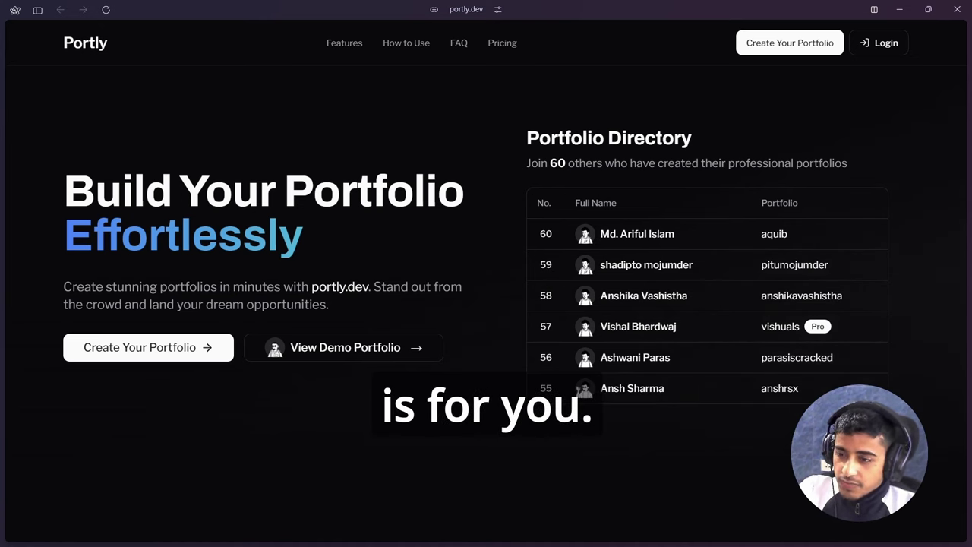
Open the demo portfolio and review the owner's name, job title and description in the hero section
left_click(378, 356)
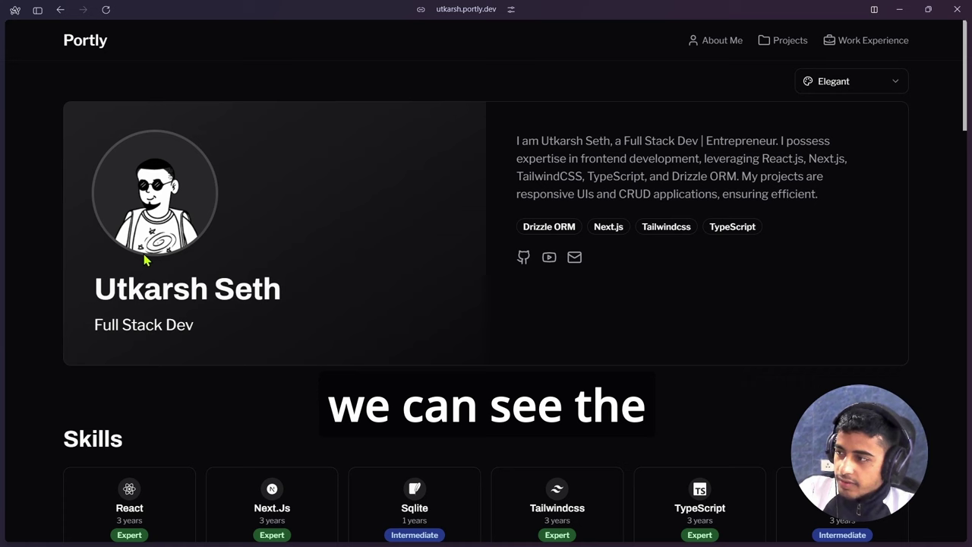
left_click_drag(271, 268, 98, 292)
left_click_drag(196, 325, 104, 329)
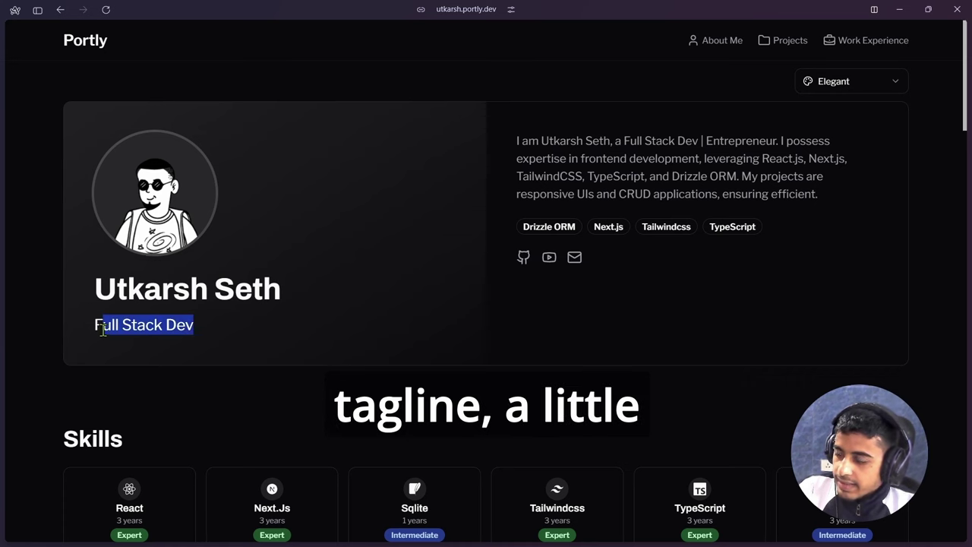
triple_click(695, 175)
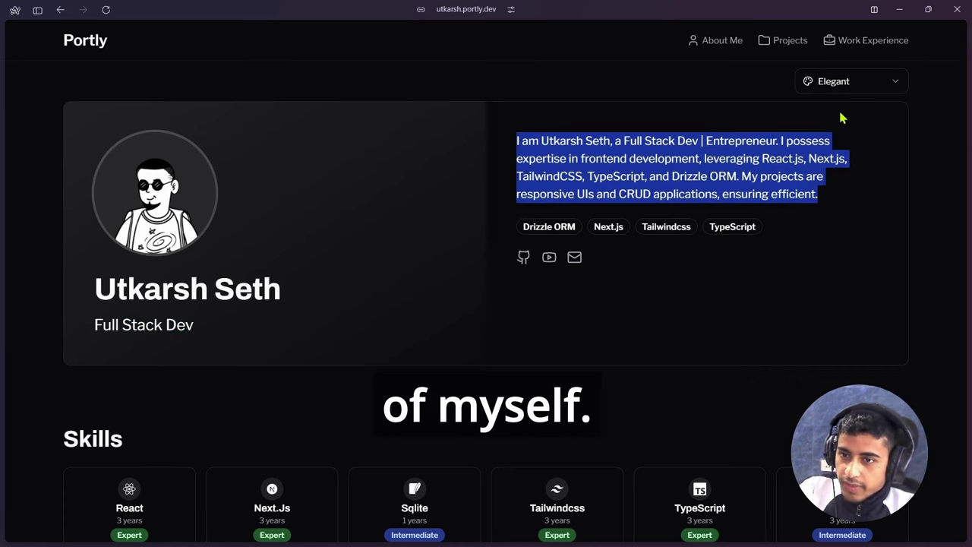
Preview the Dynamic layout for the hero section and switch it to the Modern layout
left_click(843, 81)
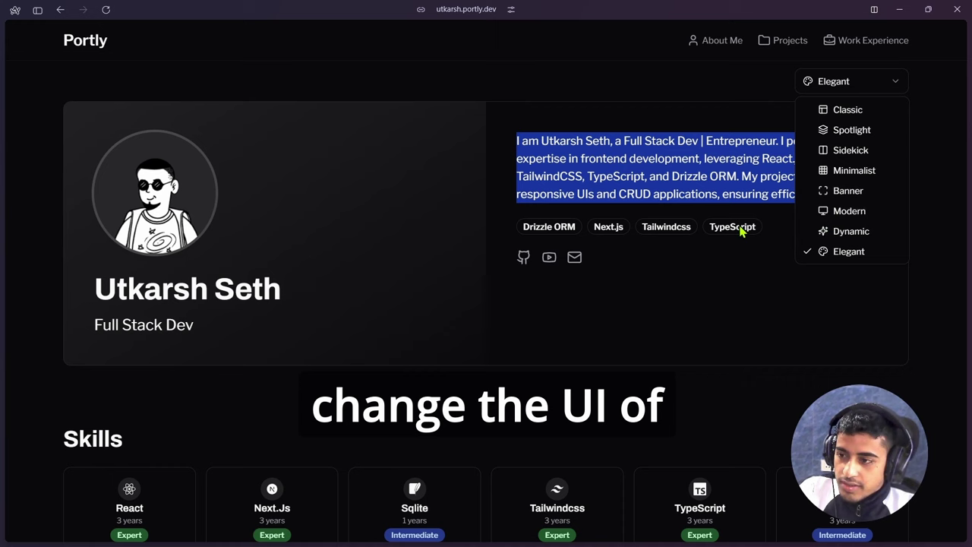
left_click(839, 232)
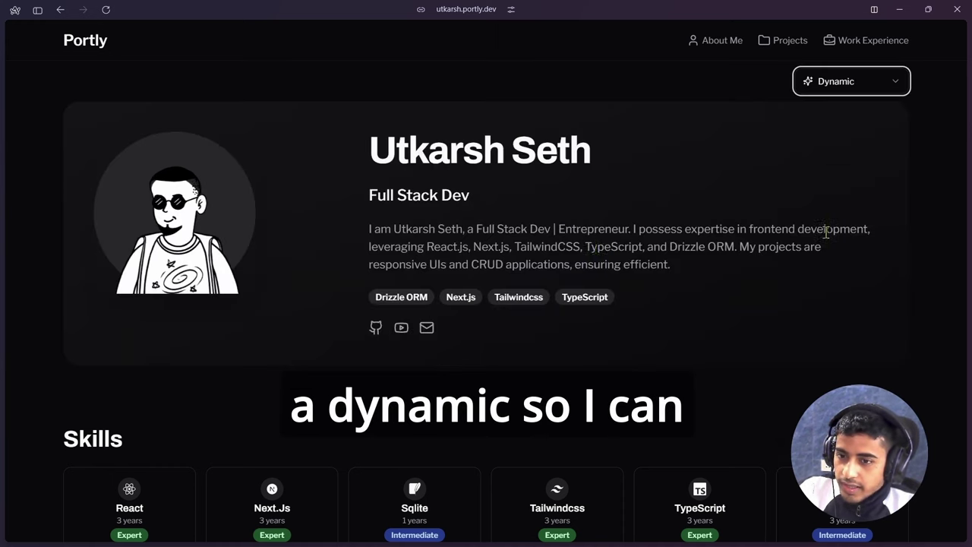
left_click(877, 85)
left_click(885, 213)
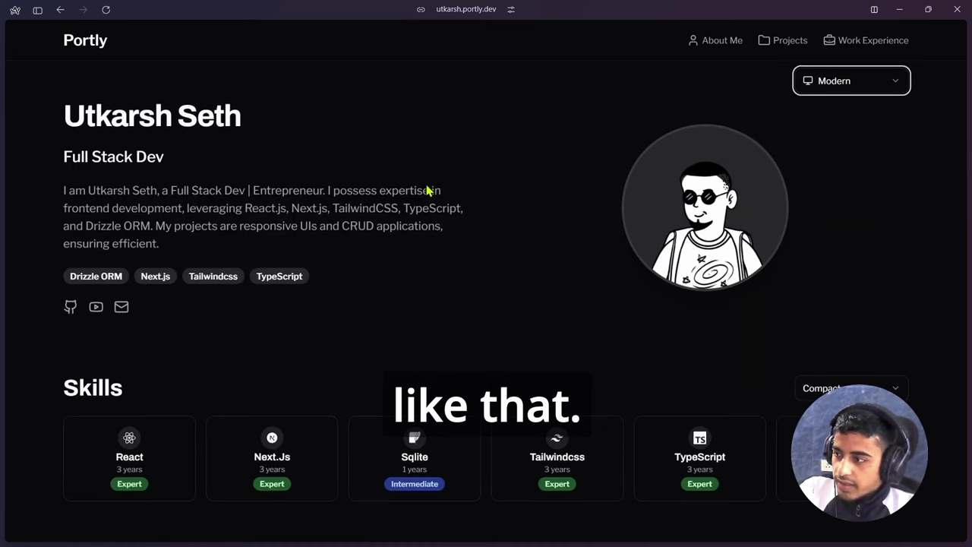
Change the Skills section's layout to List
scroll(165, 210, "down", 3)
double_click(165, 211)
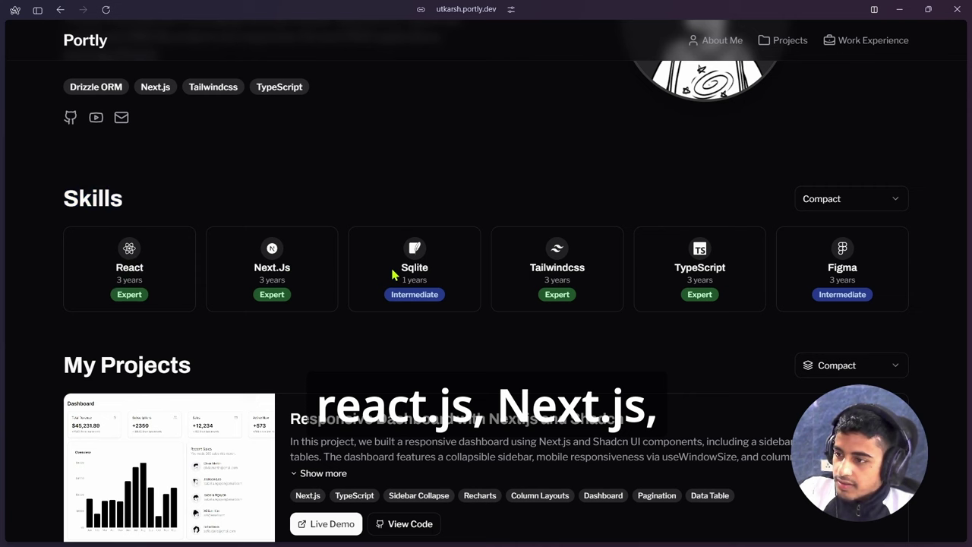
left_click(845, 202)
left_click(830, 249)
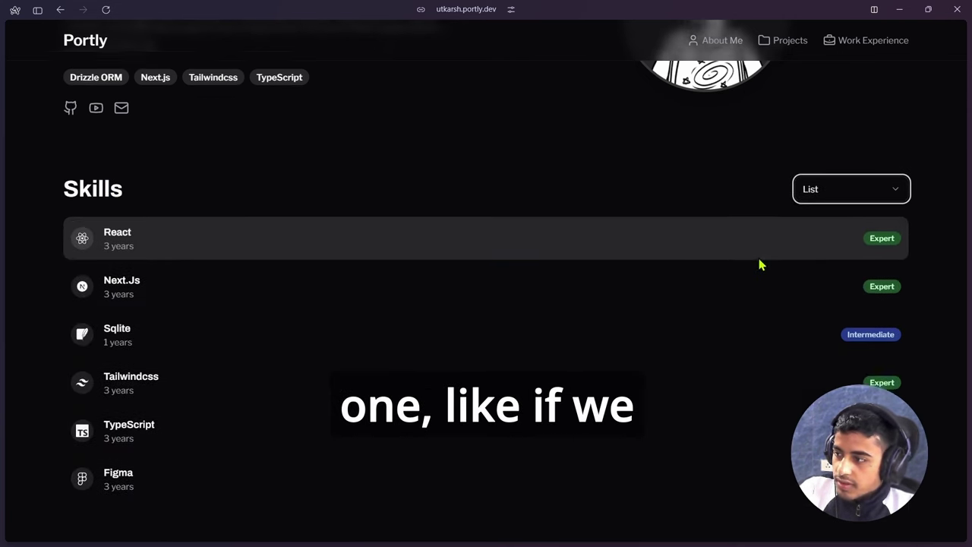
Preview the Interactive Grid layout for the My Projects section and switch it to Alternating
scroll(531, 275, "down", 1)
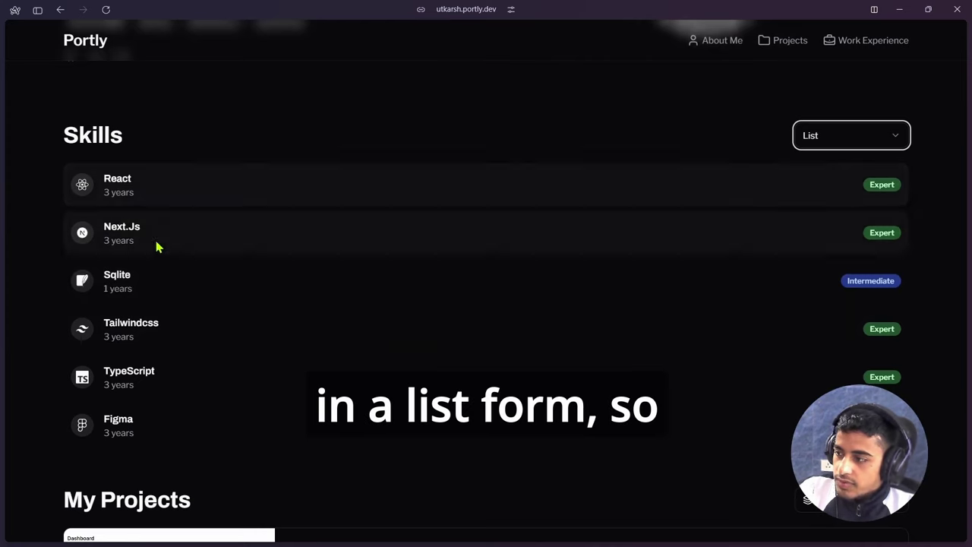
scroll(773, 191, "down", 4)
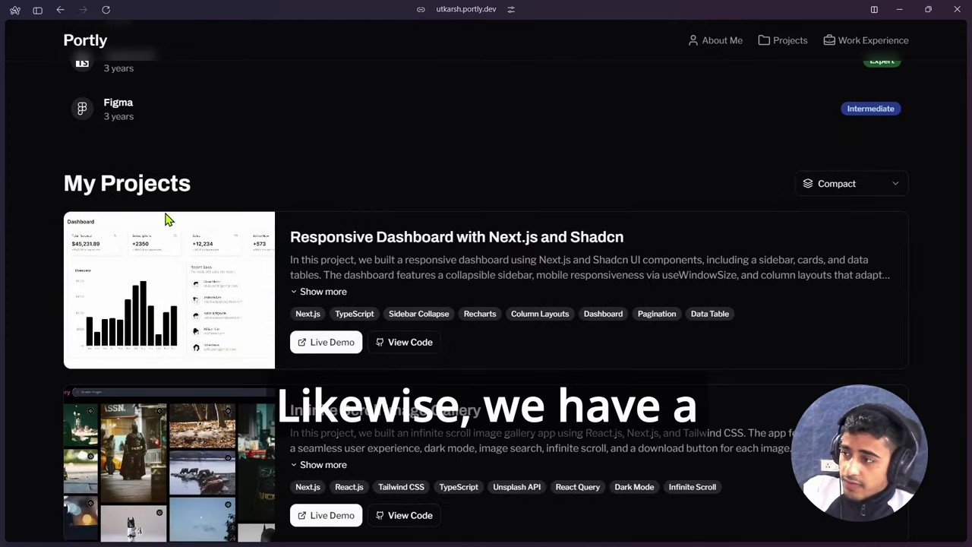
left_click(807, 188)
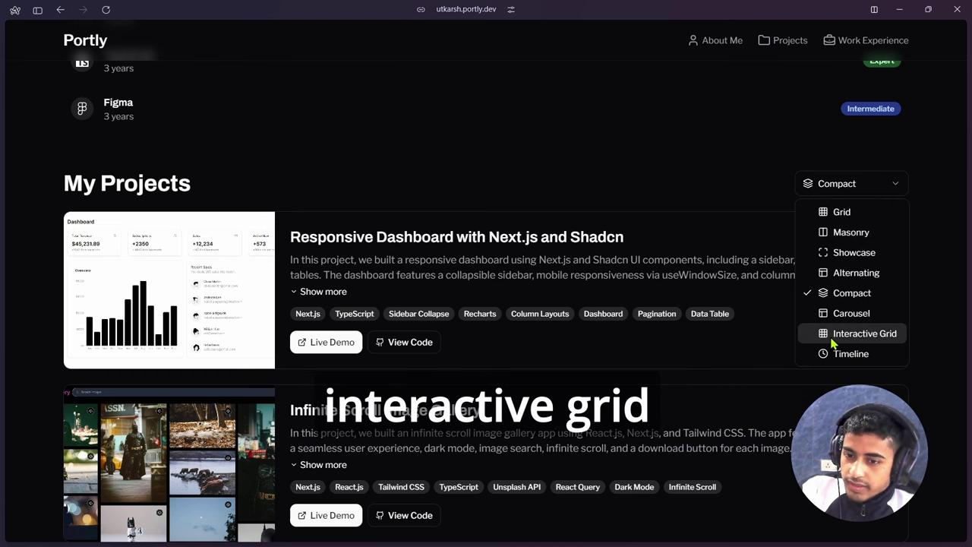
left_click(864, 334)
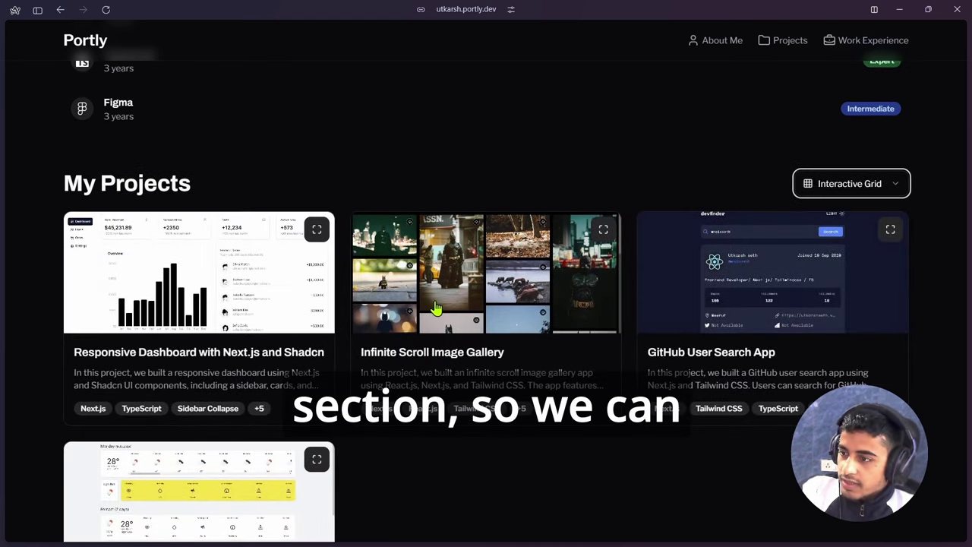
left_click(851, 183)
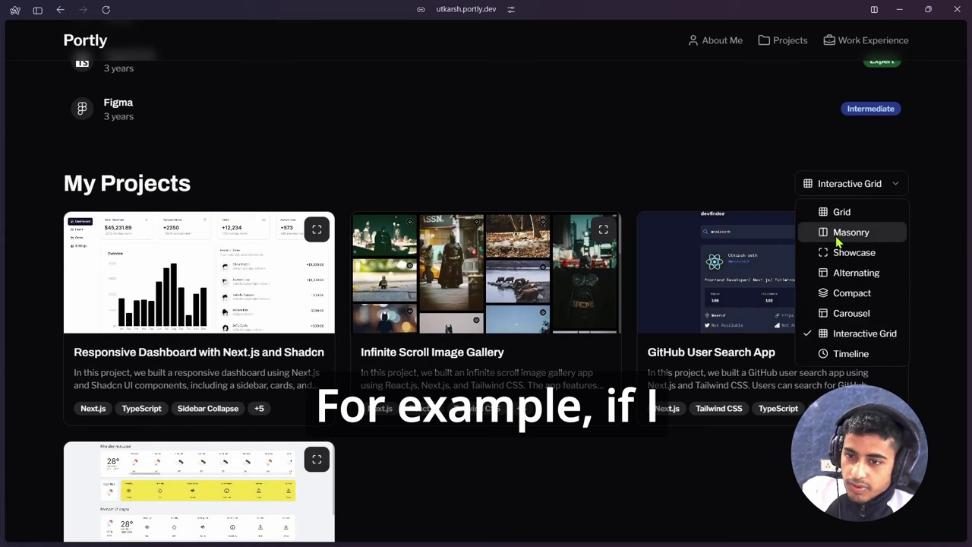
left_click(843, 273)
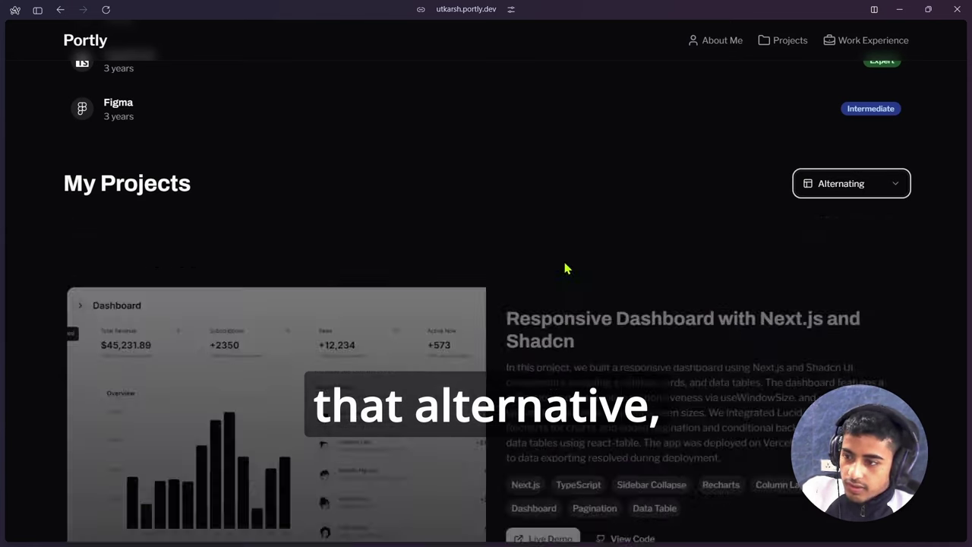
Examine the alternating projects, the Work Experience cards and the Education table of the demo portfolio
scroll(547, 273, "down", 3)
scroll(358, 228, "up", 1)
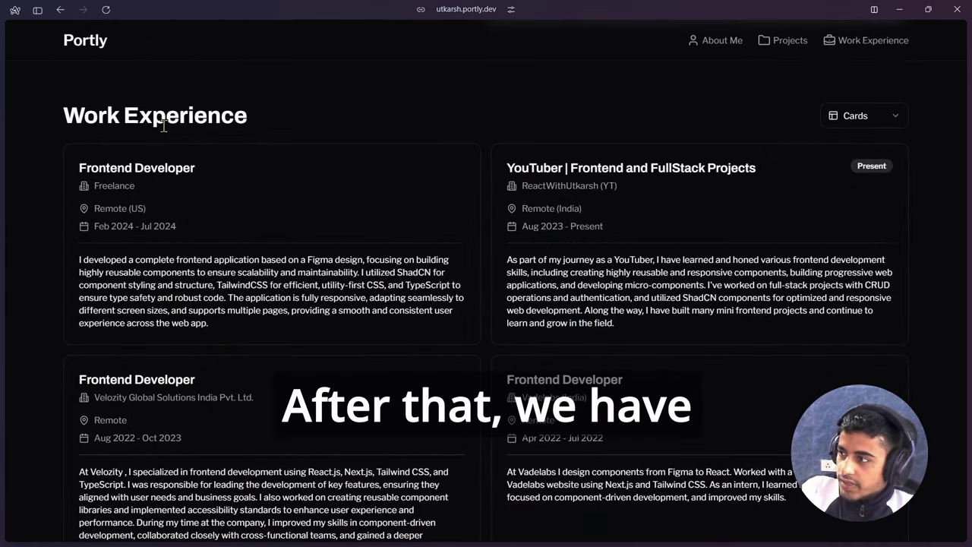
left_click_drag(62, 118, 208, 110)
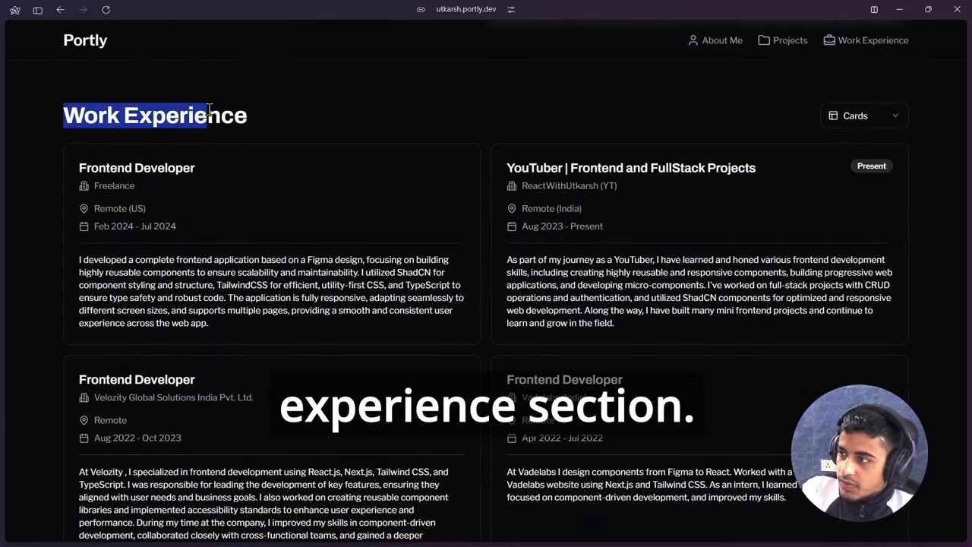
left_click(276, 116)
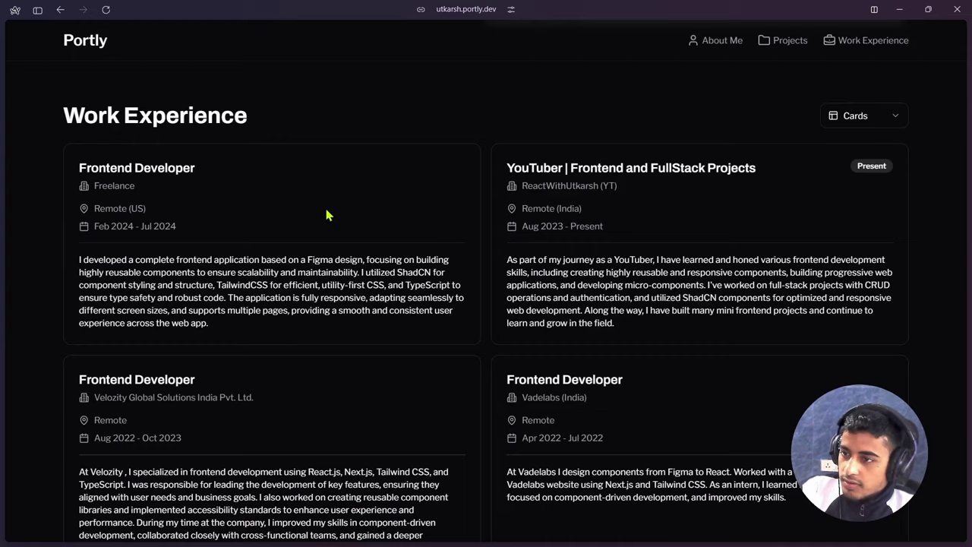
scroll(460, 187, "up", 2)
scroll(579, 199, "down", 7)
scroll(579, 199, "up", 1)
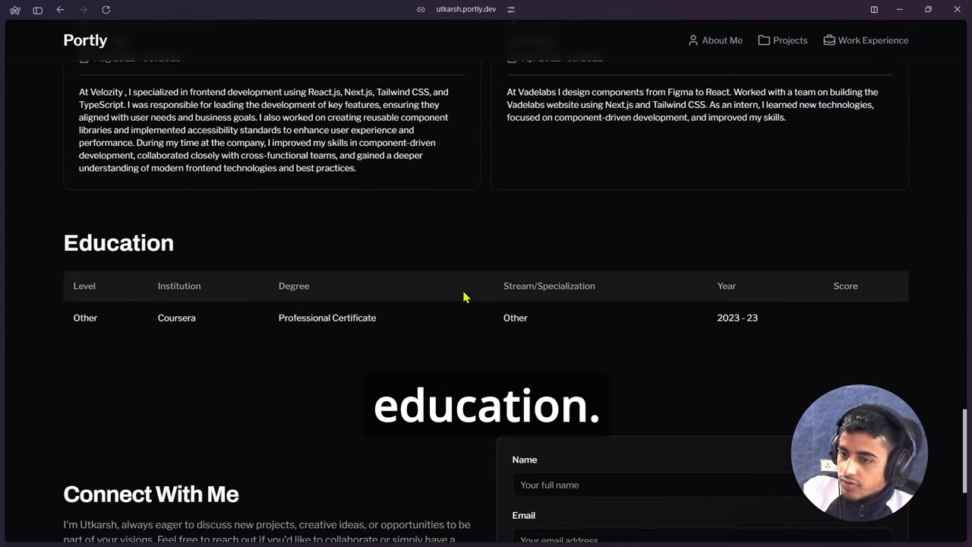
left_click_drag(81, 323, 411, 325)
left_click(426, 346)
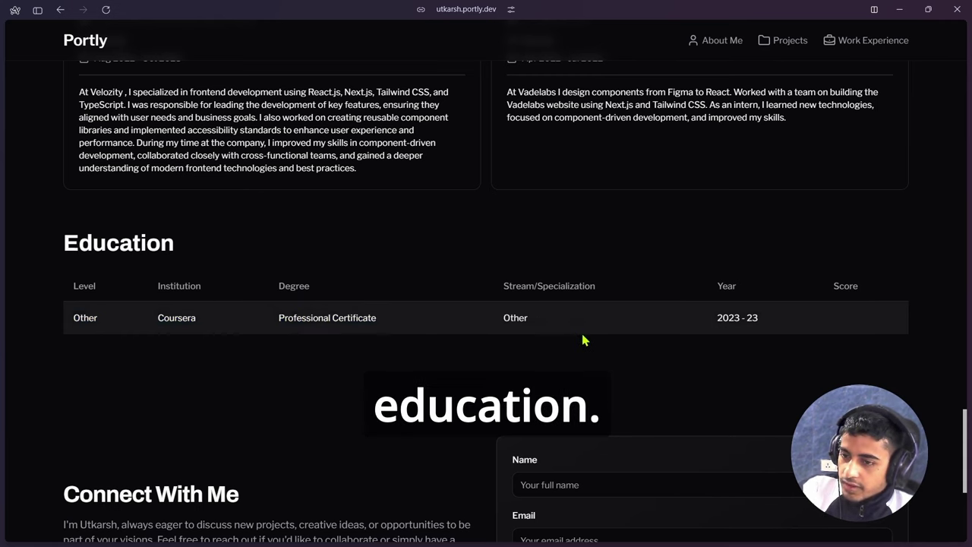
Examine the message form and the owner's contact email in the Connect With Me section
scroll(251, 220, "down", 4)
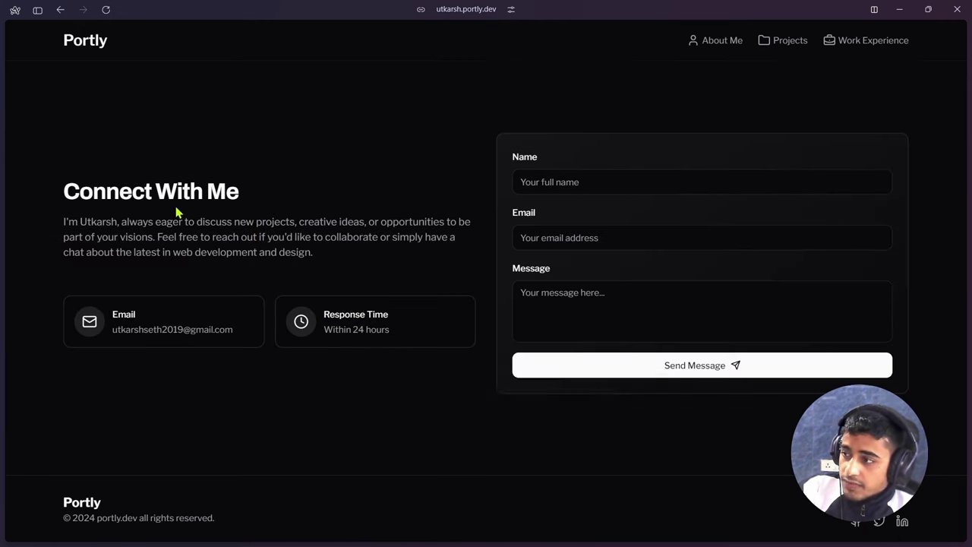
left_click(549, 183)
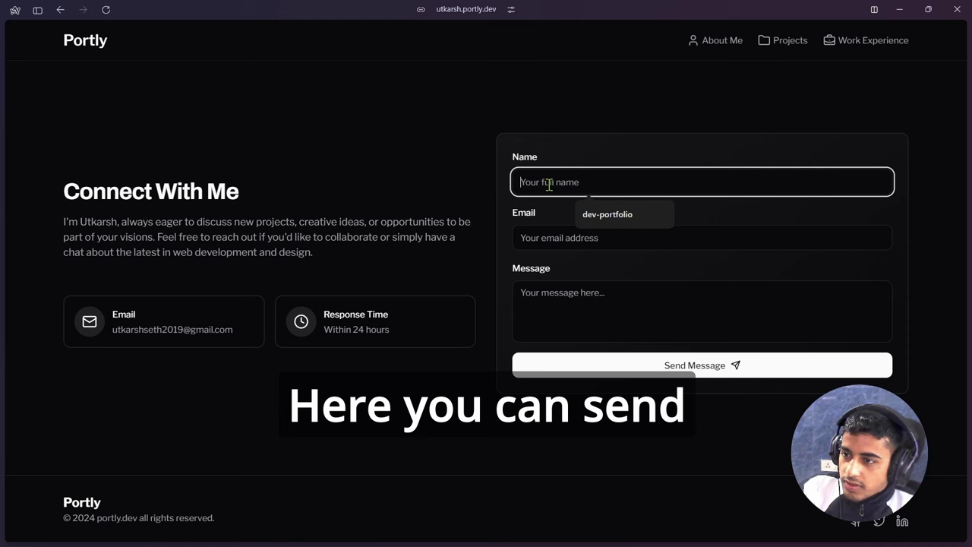
left_click(439, 215)
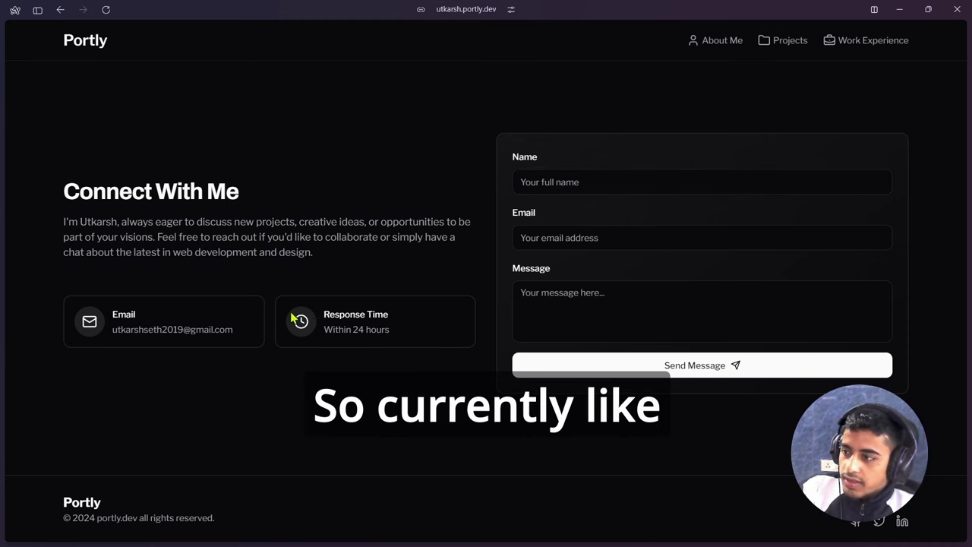
left_click_drag(190, 325, 232, 329)
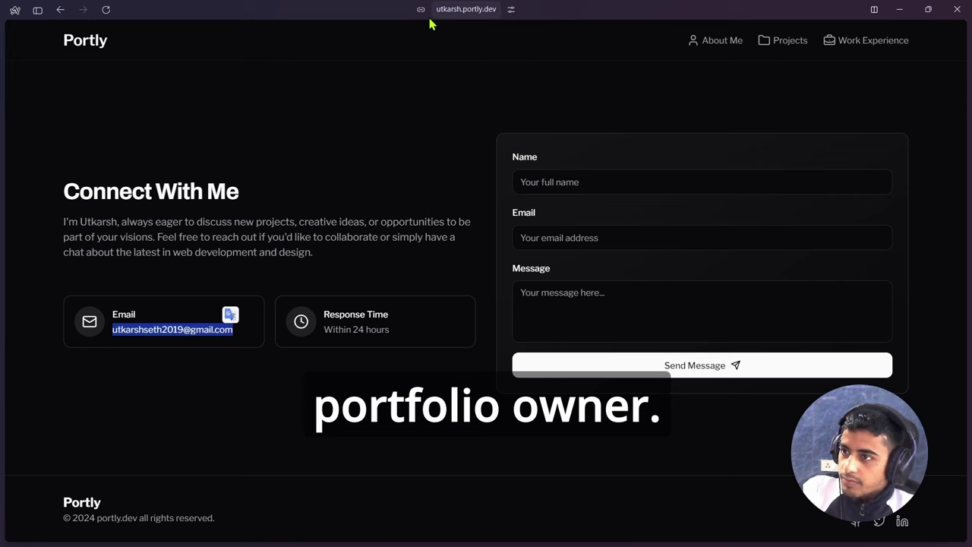
left_click(178, 300)
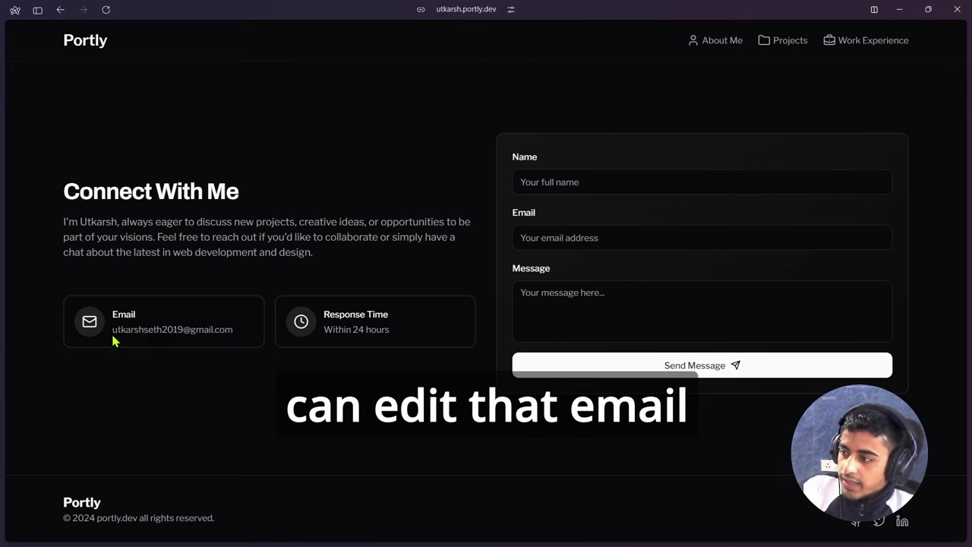
Bring up the portfolio's full web address and highlight the username in its subdomain
left_click(449, 14)
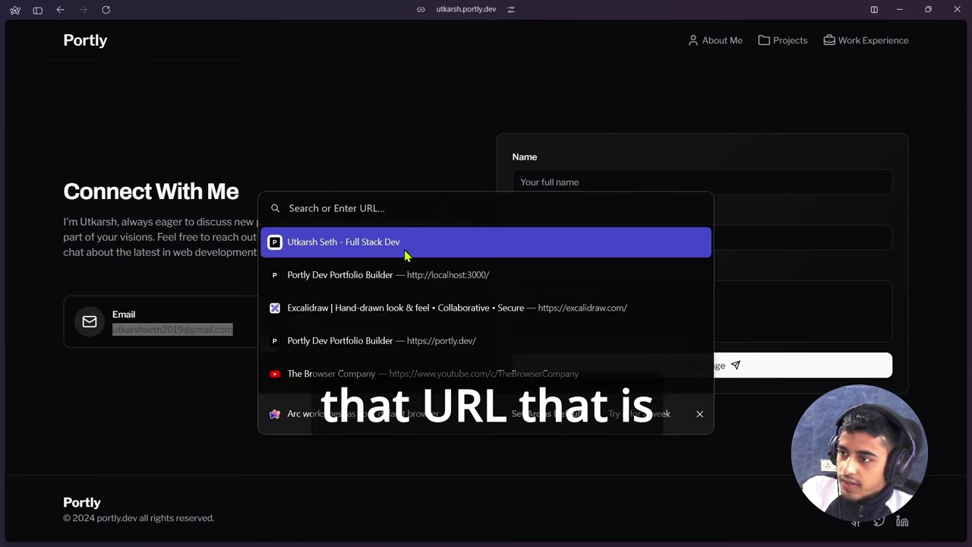
left_click(419, 209)
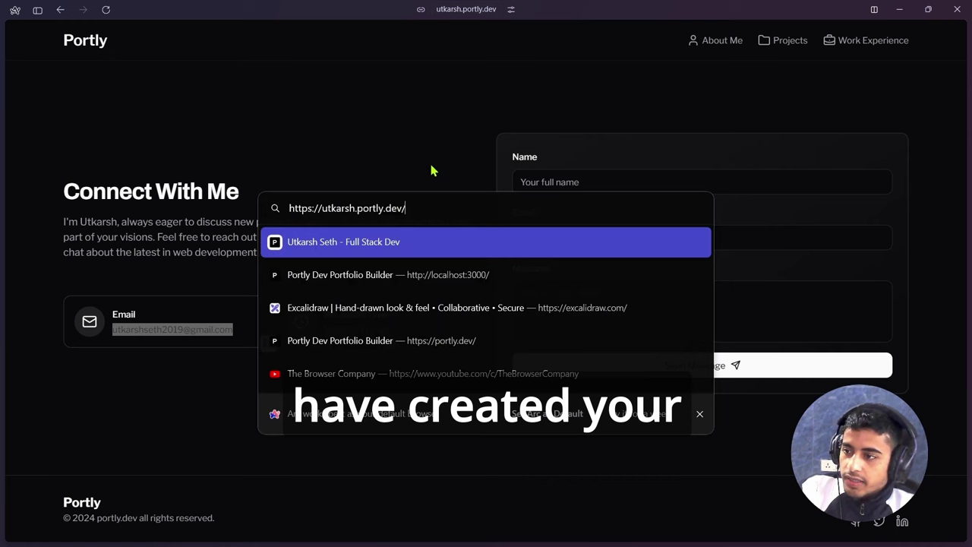
double_click(345, 208)
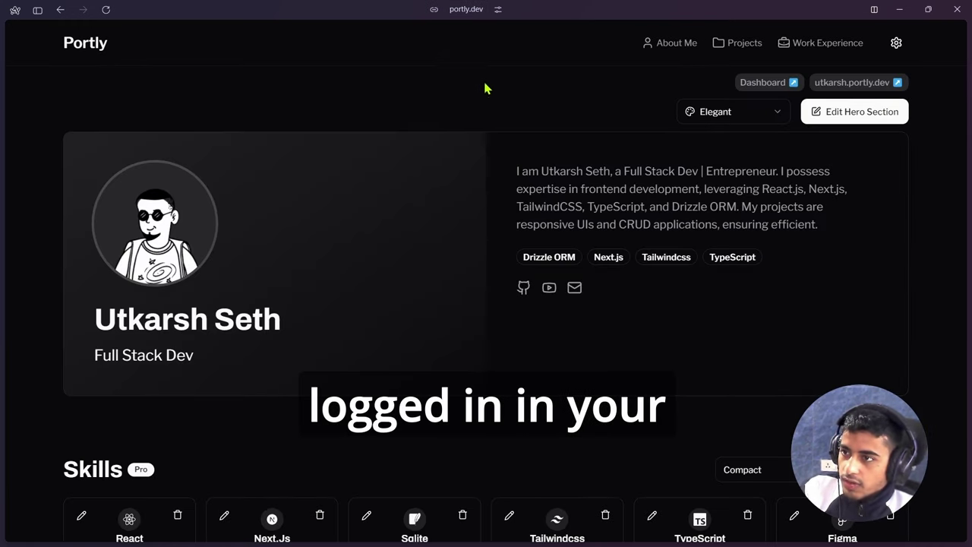
Examine the username path in the editable portfolio's address and look over its editable sections
key("ctrl+t")
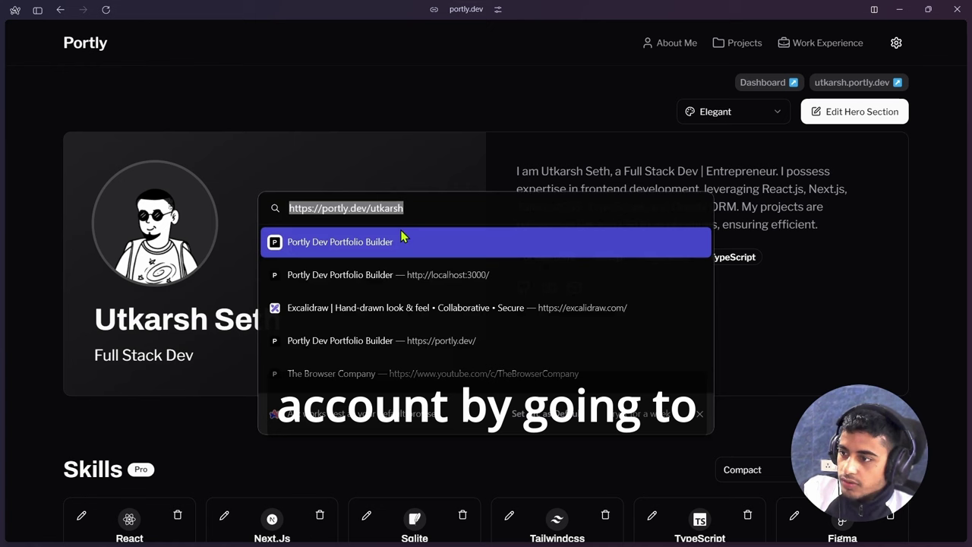
left_click_drag(423, 208, 357, 210)
key("Escape")
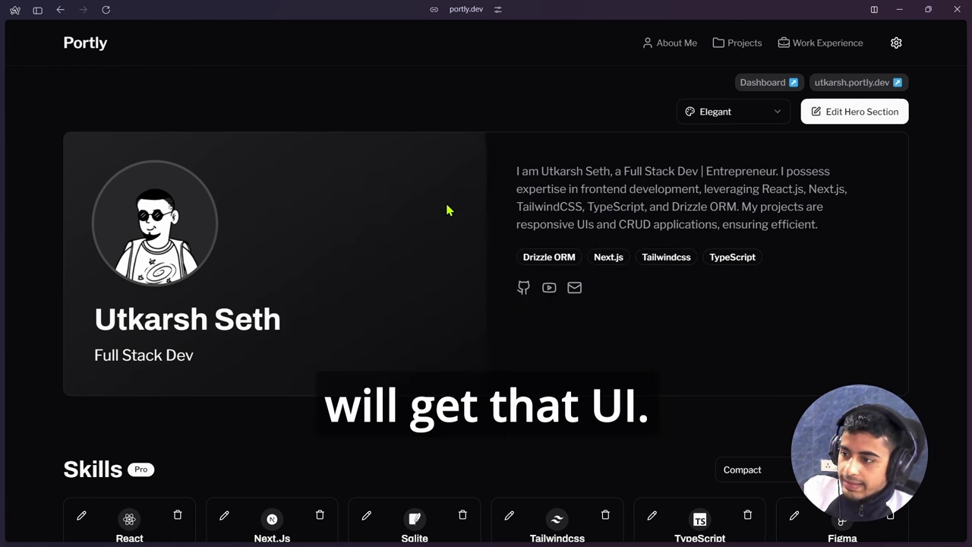
scroll(447, 210, "down", 5)
scroll(447, 209, "up", 4)
scroll(451, 208, "down", 3)
scroll(532, 183, "up", 4)
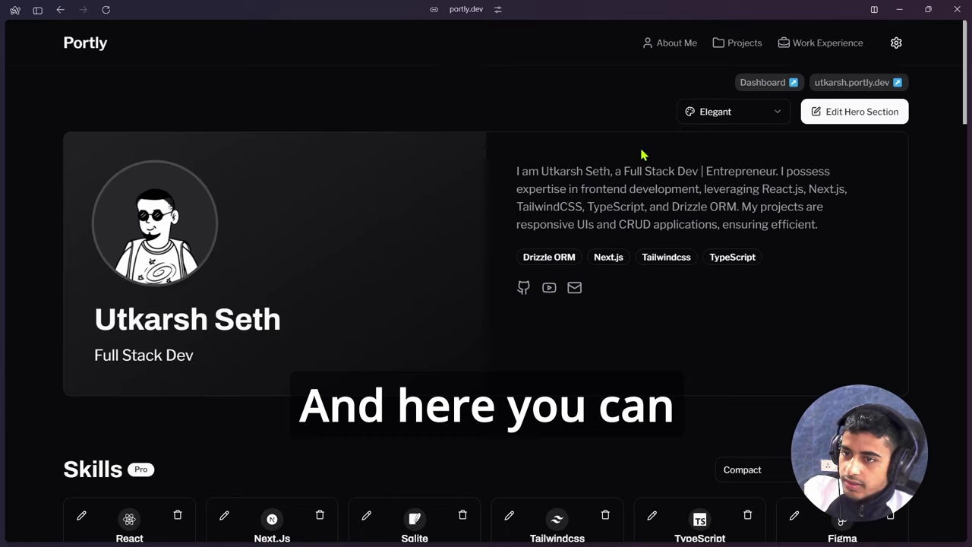
Change the hero avatar to the dark-shirt body, save the avatar, and close the hero form without updating its other fields
left_click(809, 118)
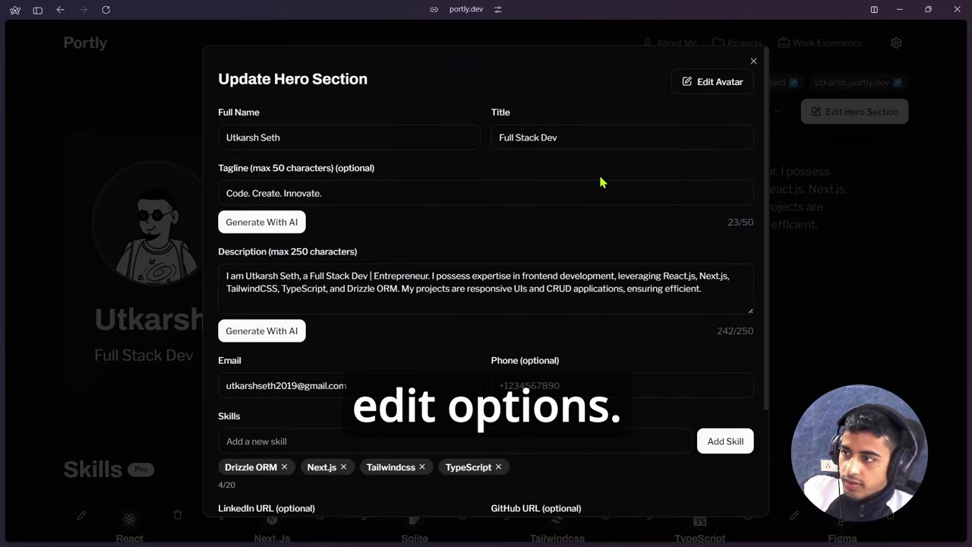
left_click(713, 81)
scroll(403, 189, "down", 3)
scroll(425, 228, "up", 2)
left_click(458, 271)
scroll(455, 228, "down", 1)
left_click(511, 208)
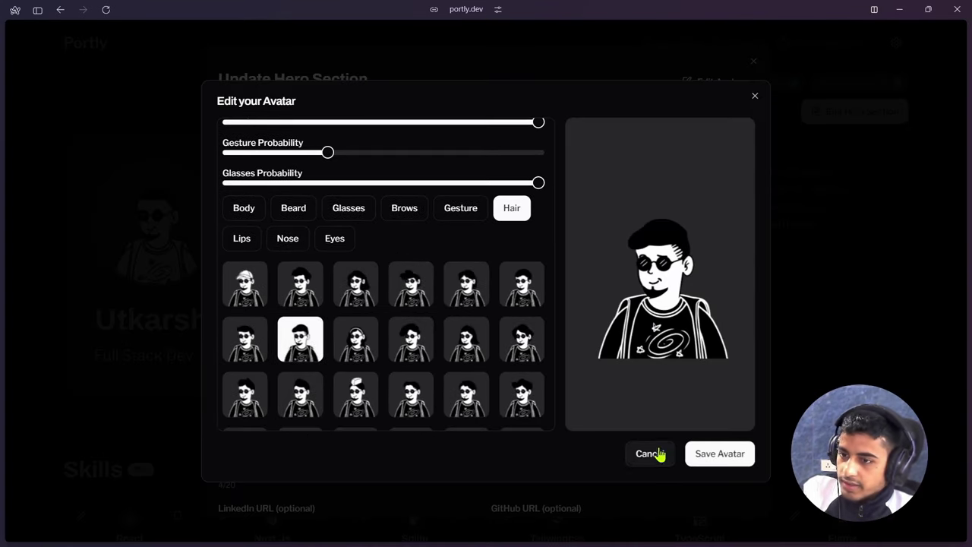
left_click(710, 456)
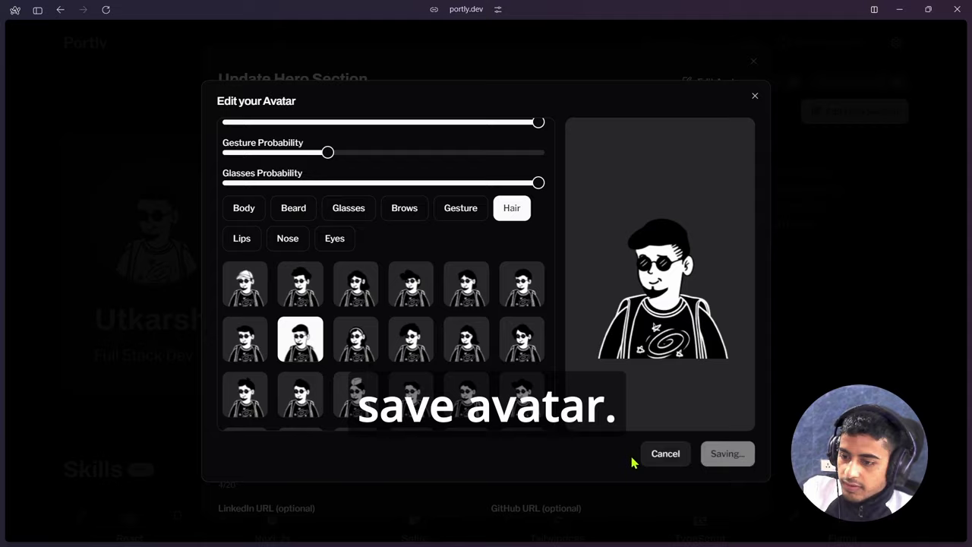
scroll(521, 446, "down", 3)
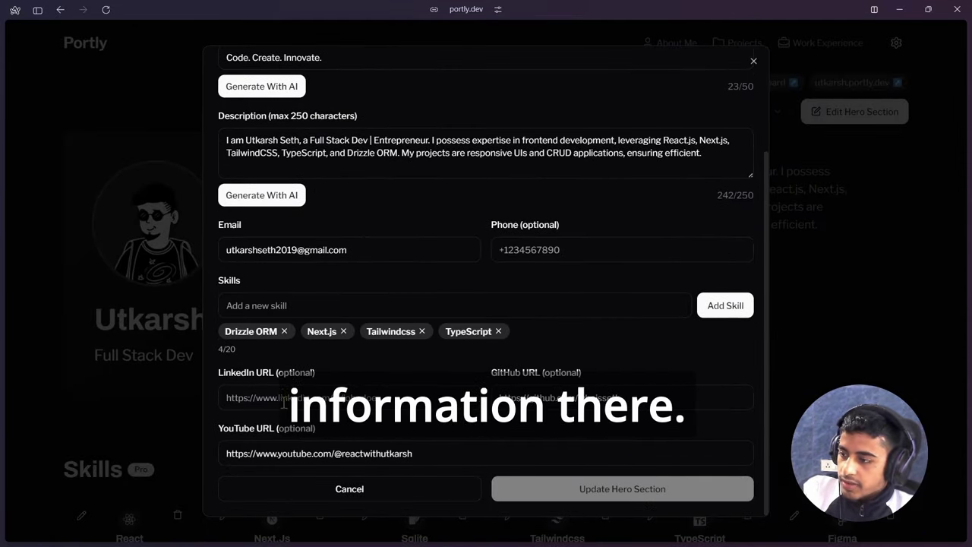
left_click(349, 488)
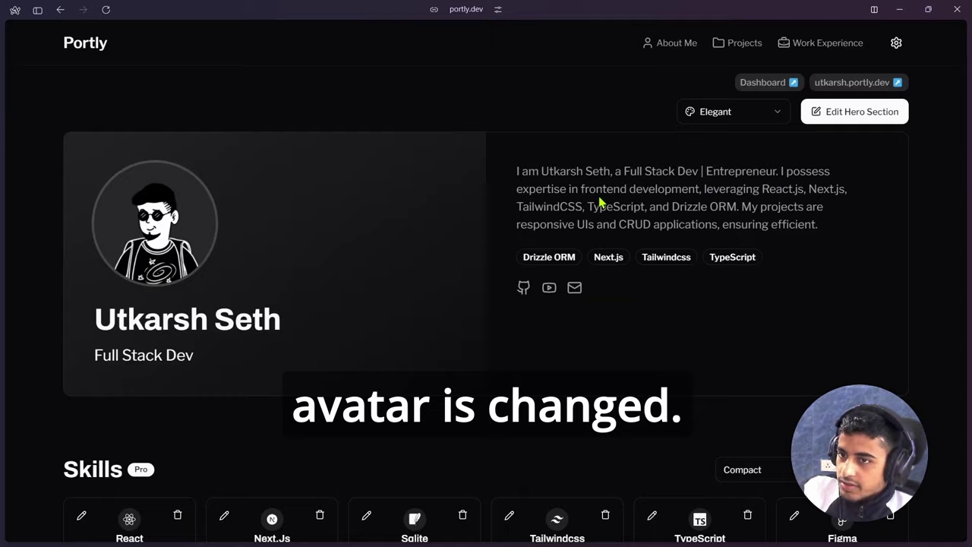
Start a new skill in the Skills section, search the icons for photoshop, and choose the Ps icon
scroll(949, 167, "down", 4)
left_click(873, 153)
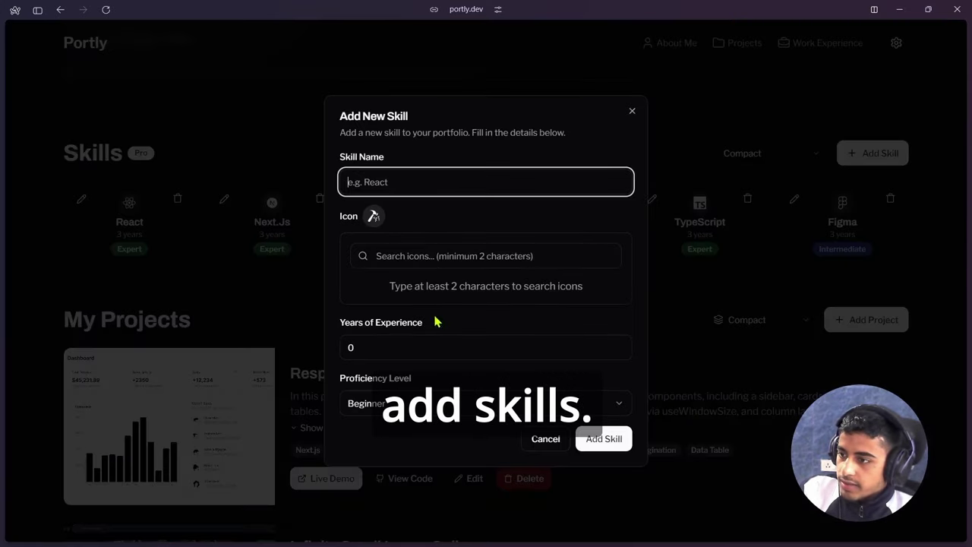
left_click(441, 259)
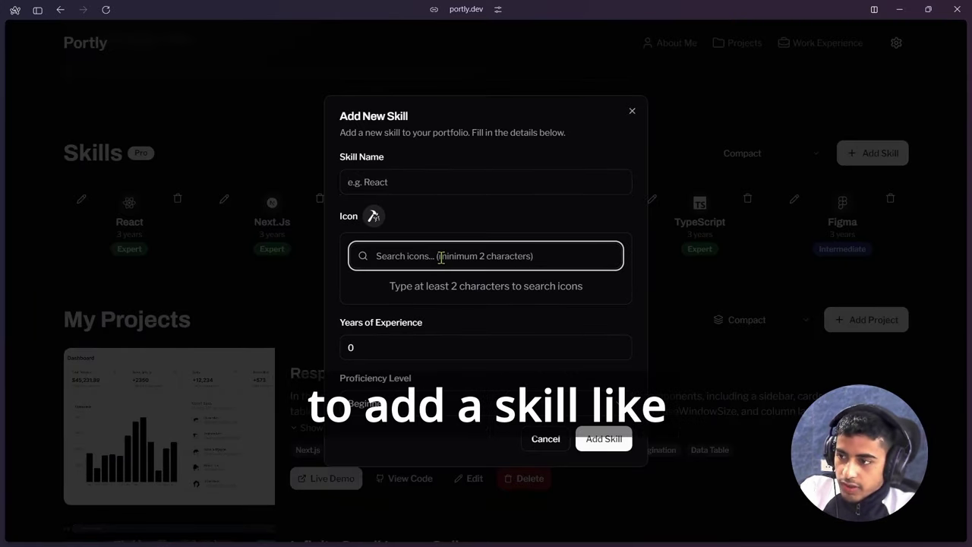
type("photoshop")
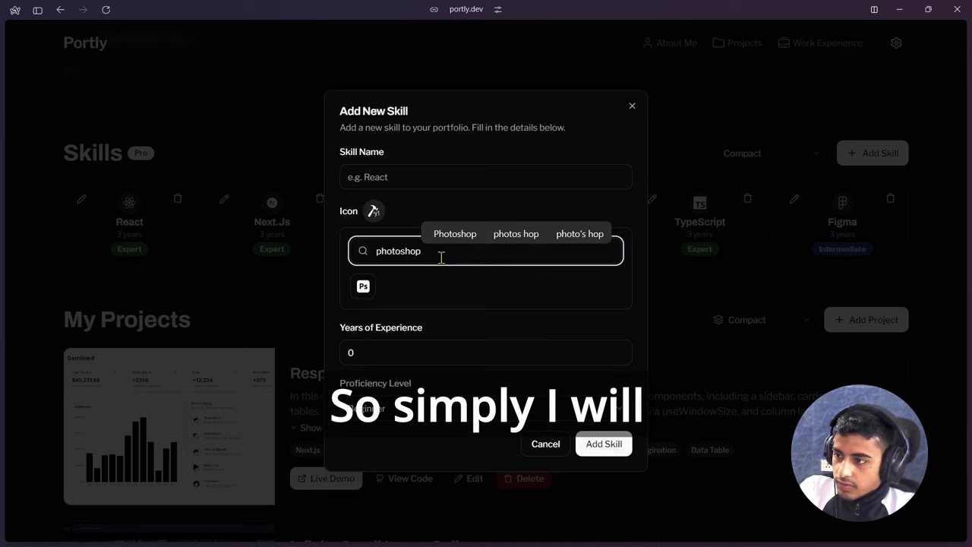
left_click(370, 298)
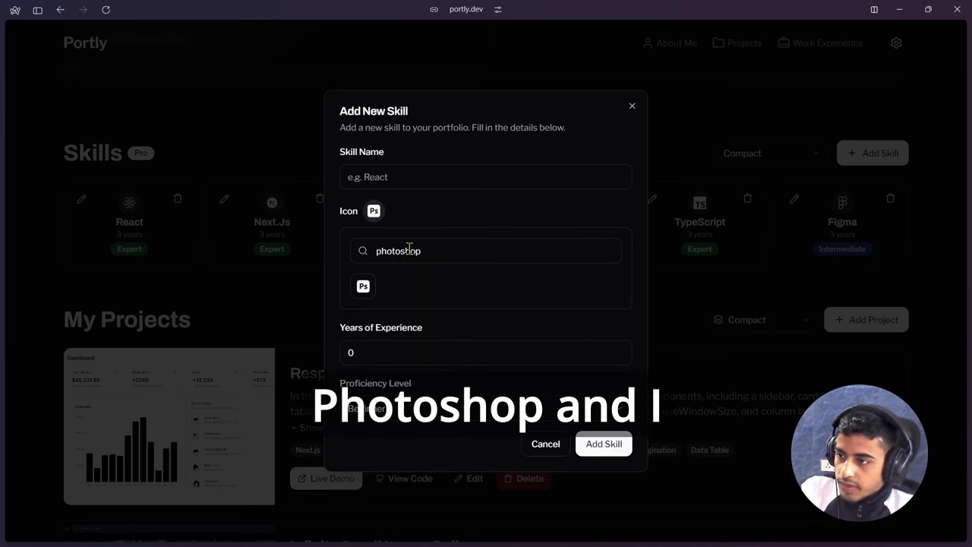
Reuse the icon search text as the skill name, capitalized as Photoshop
double_click(374, 255)
key("ctrl+c")
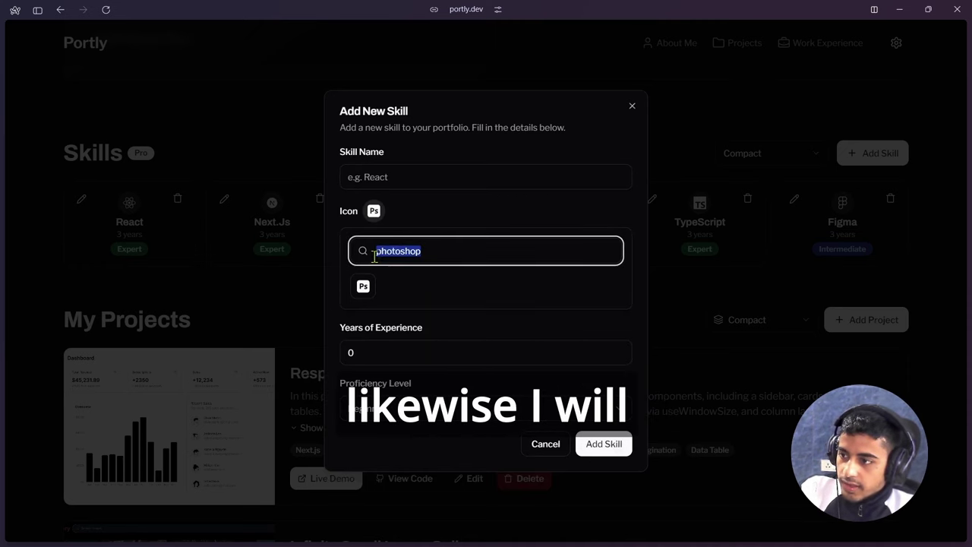
left_click(401, 180)
key("ctrl+v")
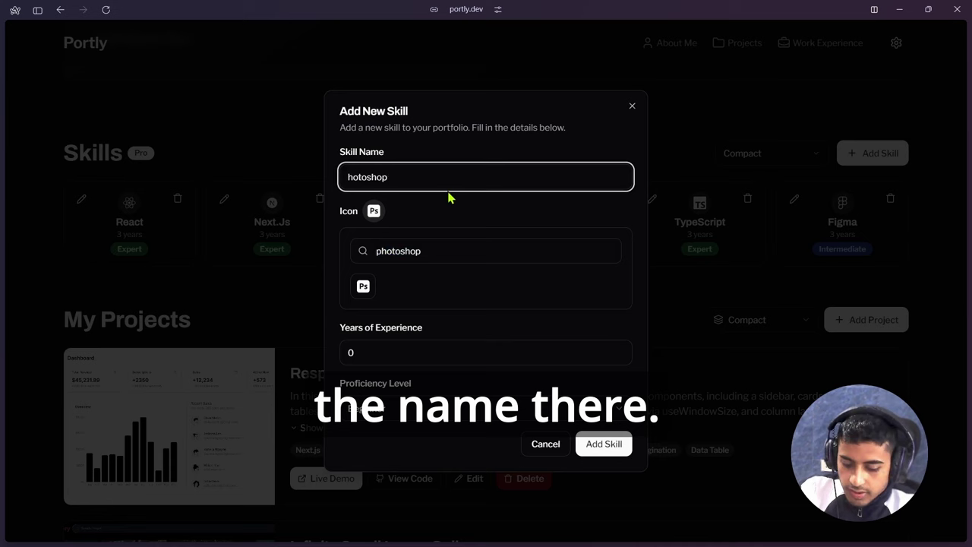
type("P")
Set the skill's experience to 1 year, keep the Beginner proficiency level, and add the skill
left_click(477, 350)
type("1")
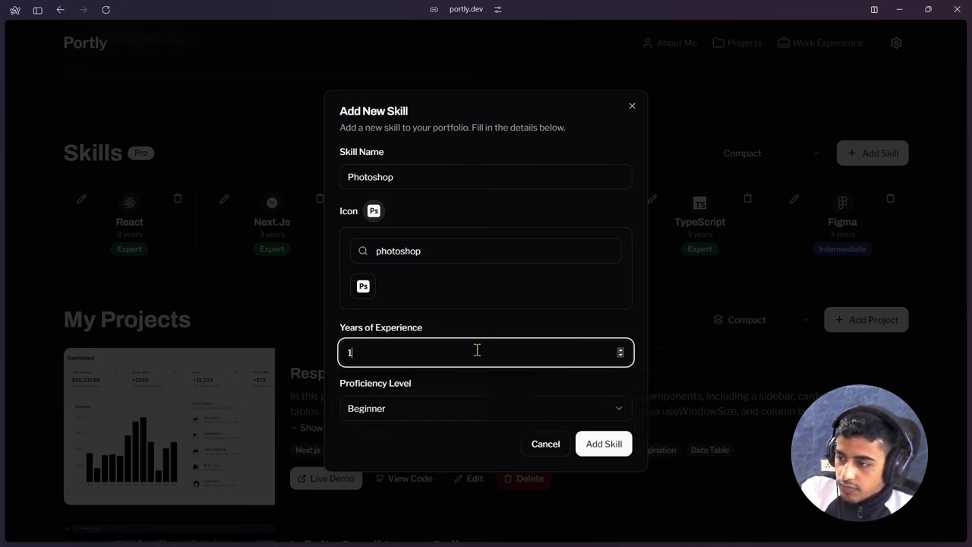
left_click(559, 414)
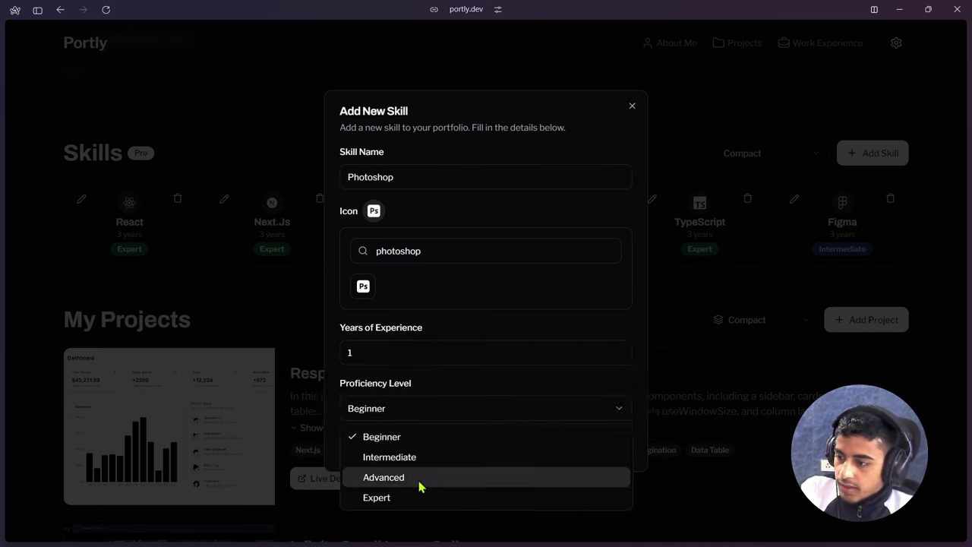
left_click(456, 382)
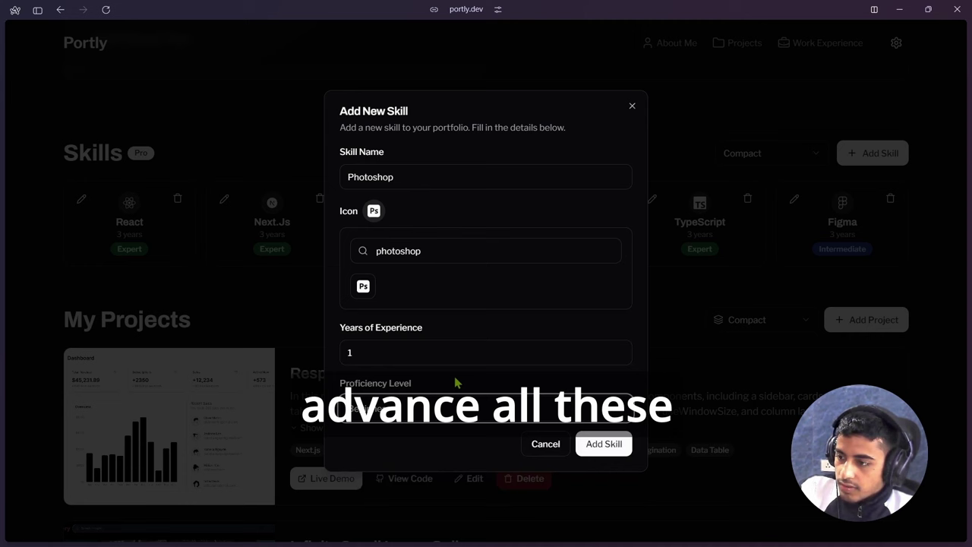
left_click(601, 448)
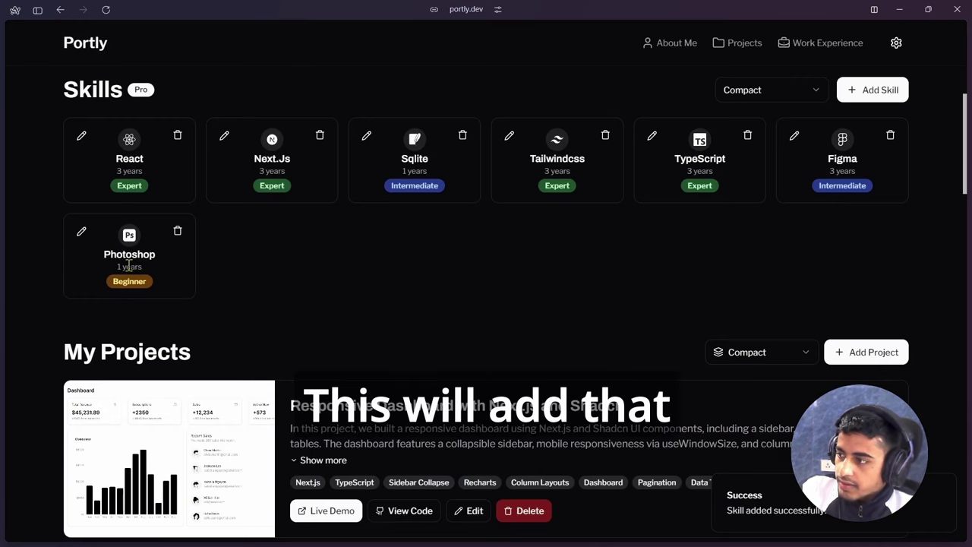
Review the Photoshop skill's edit form, close it without changes, and try the skill's delete option
left_click(81, 231)
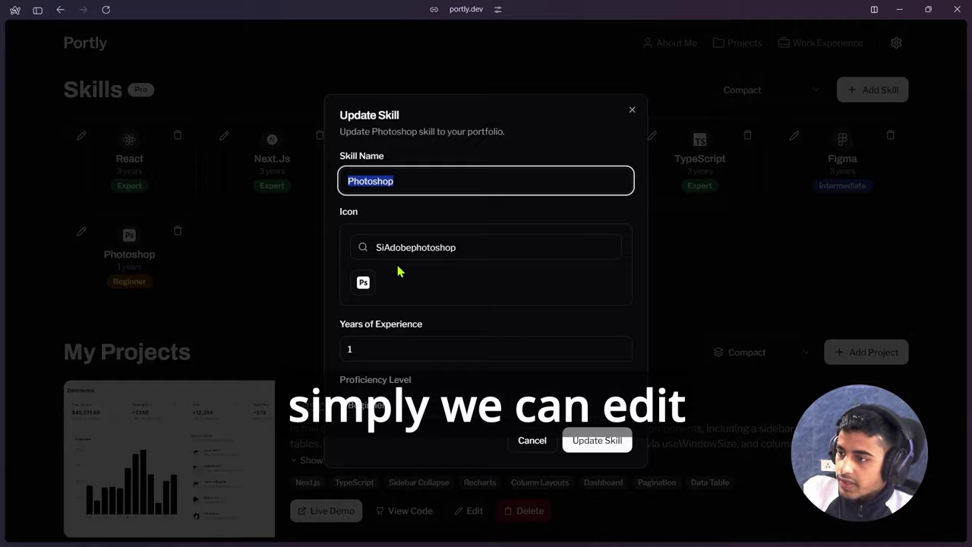
left_click(165, 249)
left_click(177, 232)
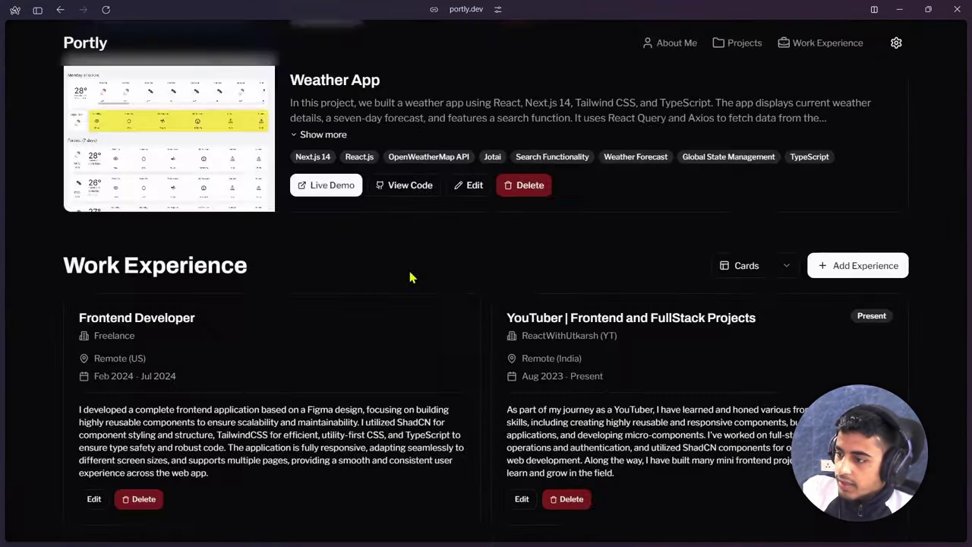
Review the edit form of the Freelance Frontend Developer work experience and cancel it without changes
scroll(312, 276, "down", 4)
scroll(227, 342, "up", 3)
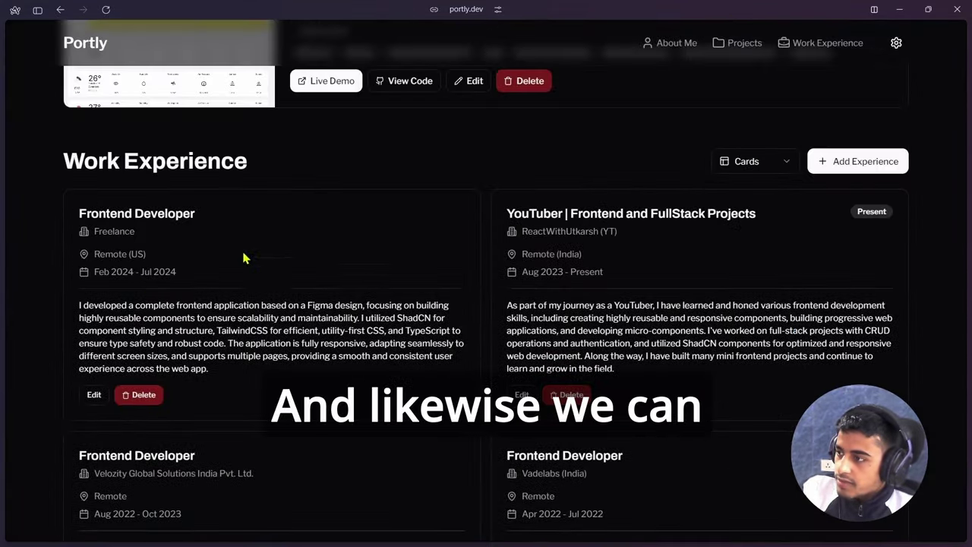
left_click(94, 396)
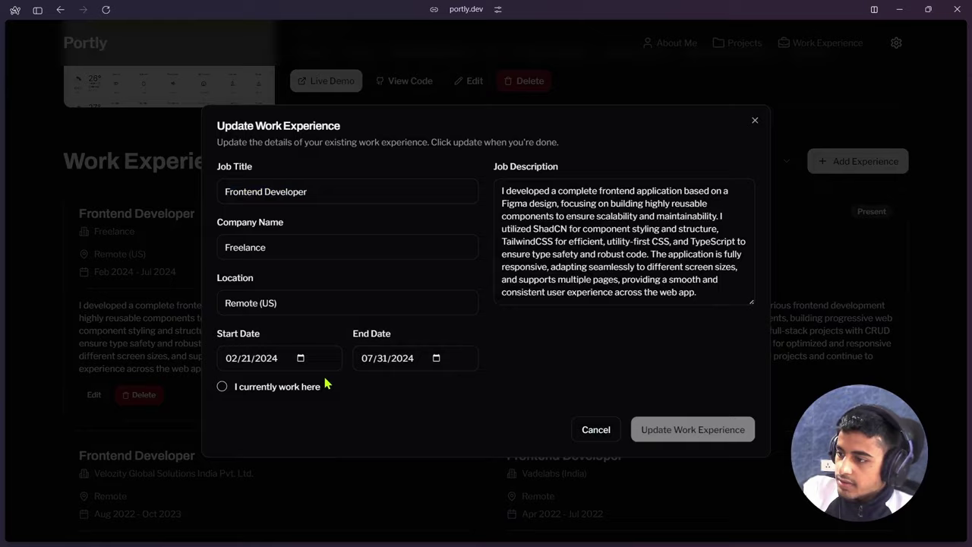
left_click(595, 429)
Start a Graduation-level education entry with institution University of California, Berkeley and degree Bachelor of Computer Science
scroll(341, 387, "down", 7)
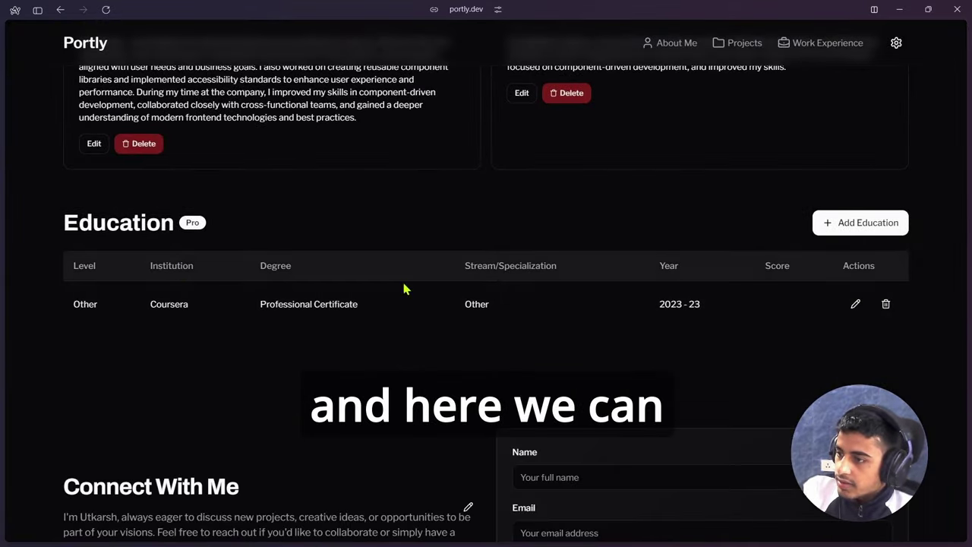
left_click(897, 230)
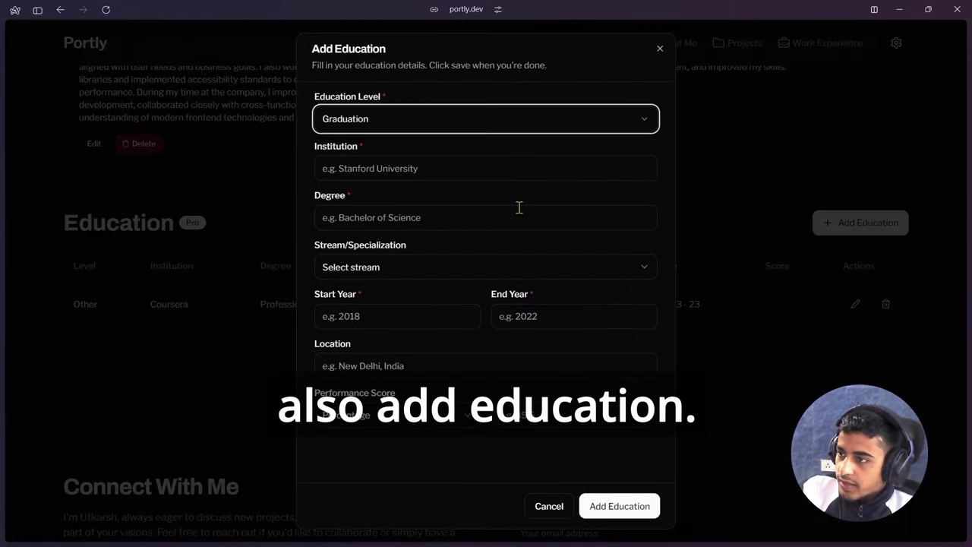
left_click(486, 120)
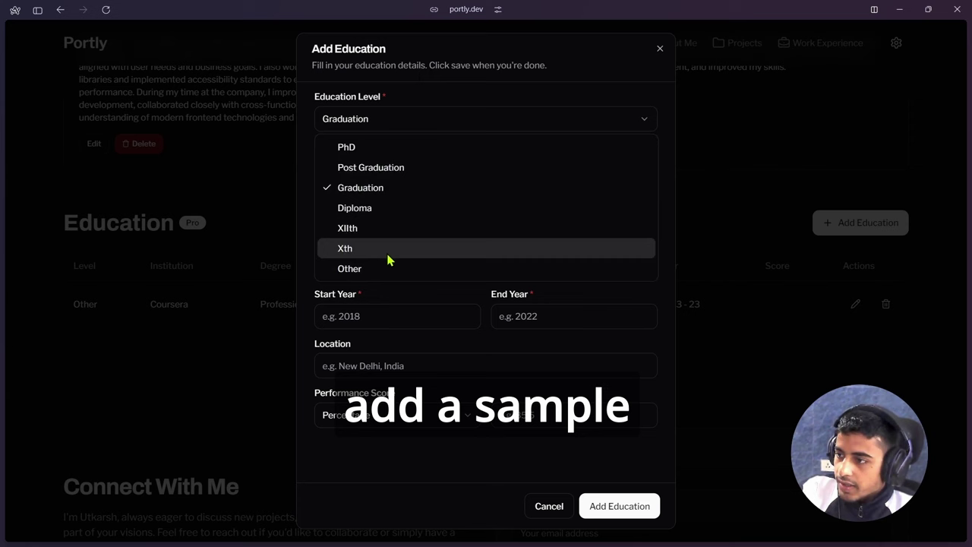
left_click(399, 189)
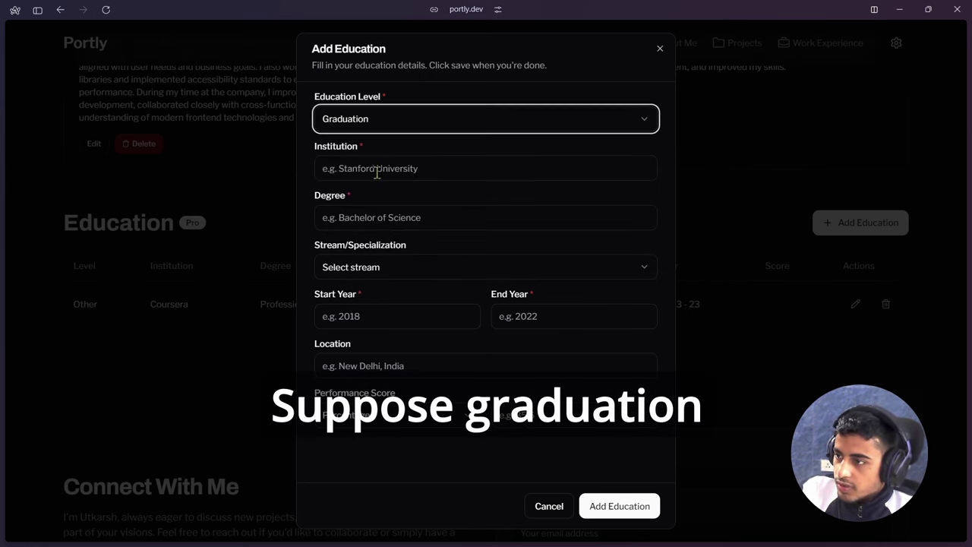
left_click(382, 173)
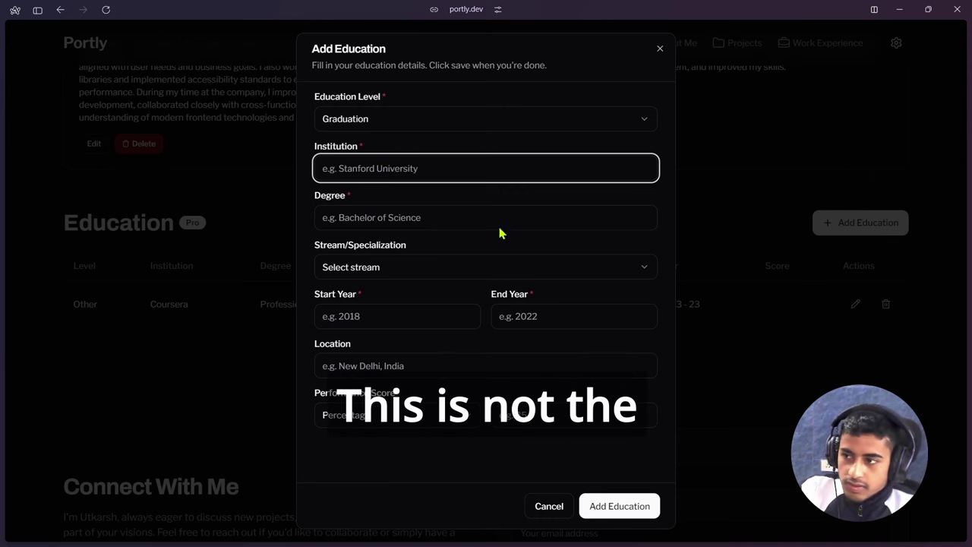
type("University of California, Berkeley")
key("Tab")
type("Bachelor in Computer Science")
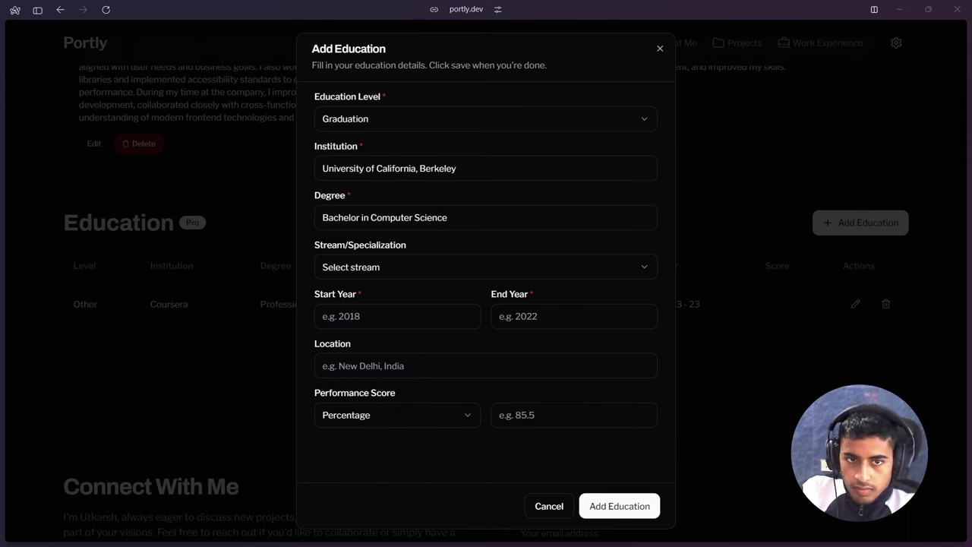
key("ctrl+a")
type("Bachelor of Computer Science")
Set the education years to 2019 and 2022, enter a performance score of 8 as CGPA (10), and add the entry
left_click(427, 319)
type("2019")
key("Tab")
type("2022")
left_click(385, 415)
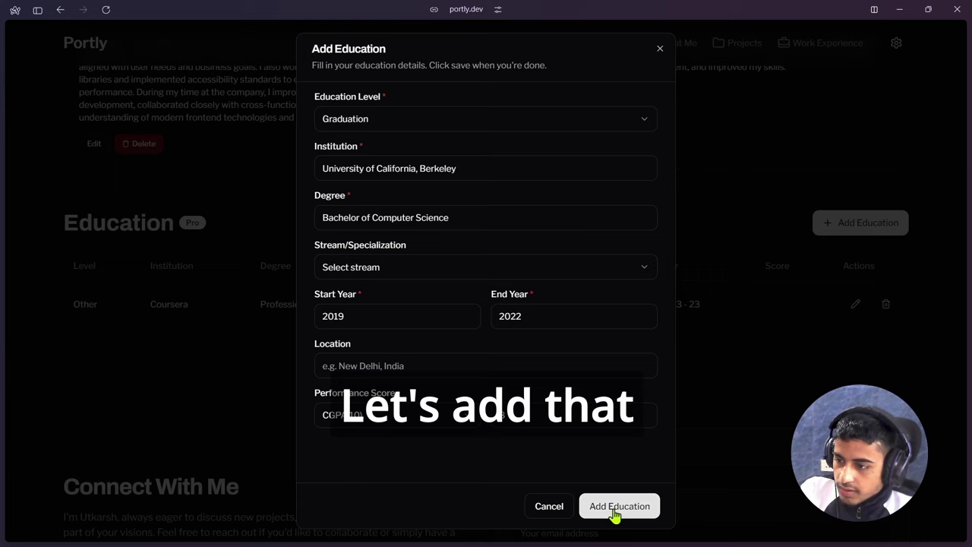
left_click(614, 512)
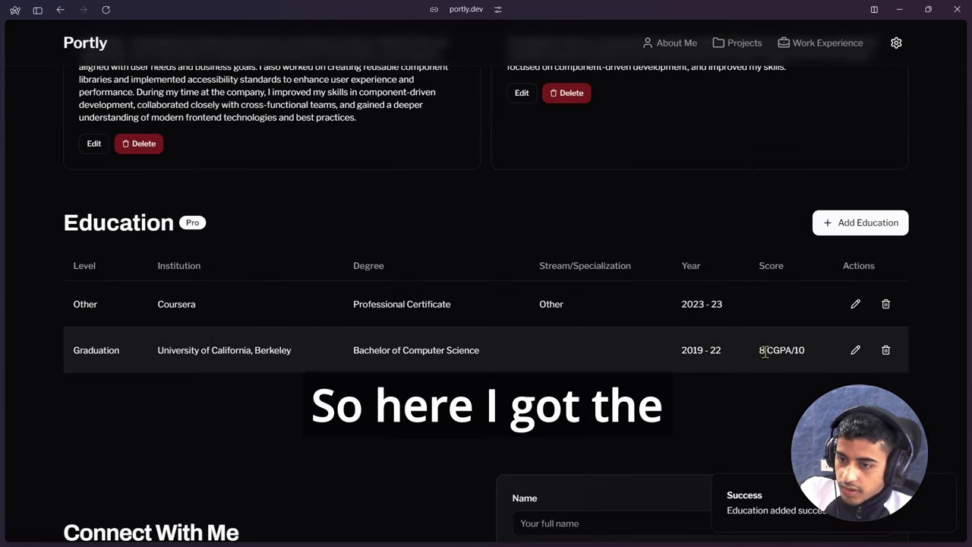
Examine the new education entry's year and its Stream/Specialization column
left_click(722, 351)
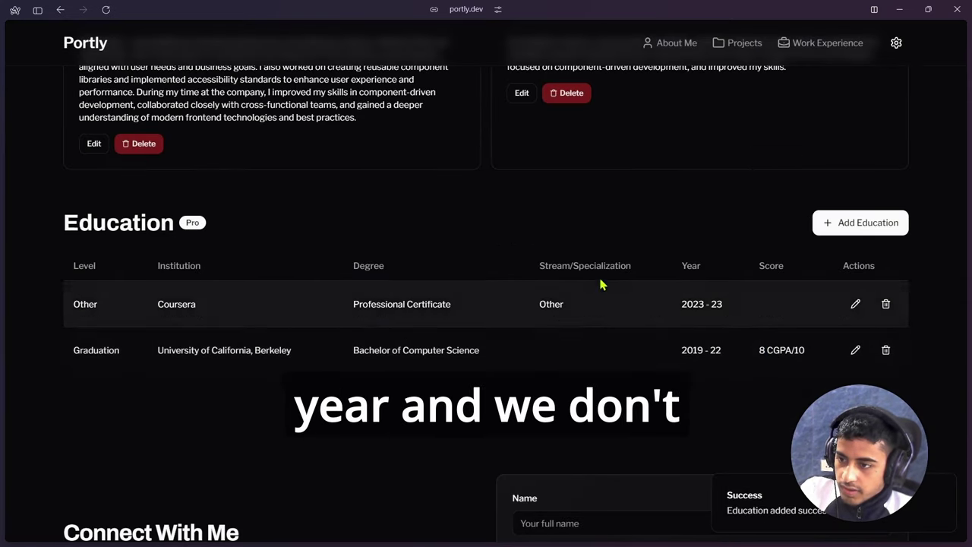
left_click_drag(547, 260, 645, 281)
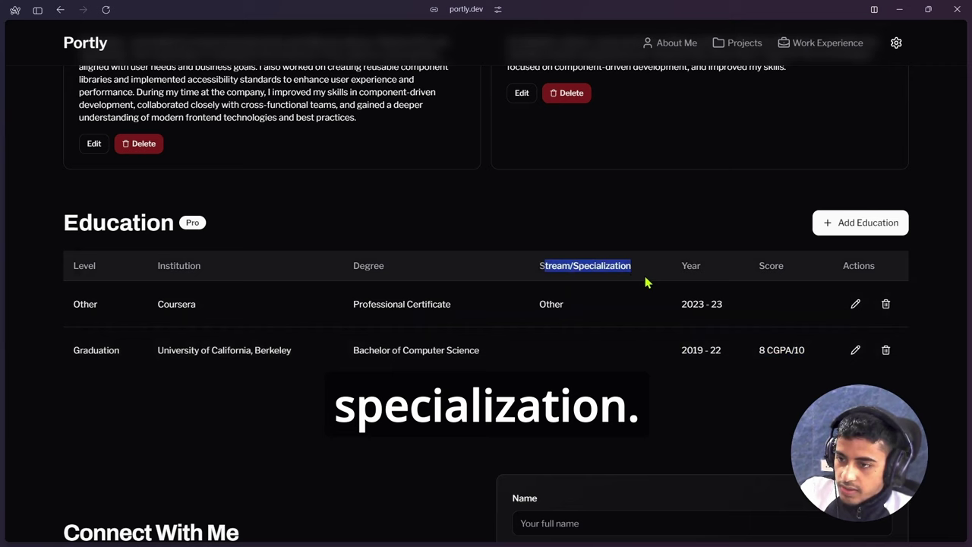
left_click(544, 359)
Review the Connect With Me introduction text in its editor, close it without changes, and check the contact email's edit option
scroll(547, 370, "down", 3)
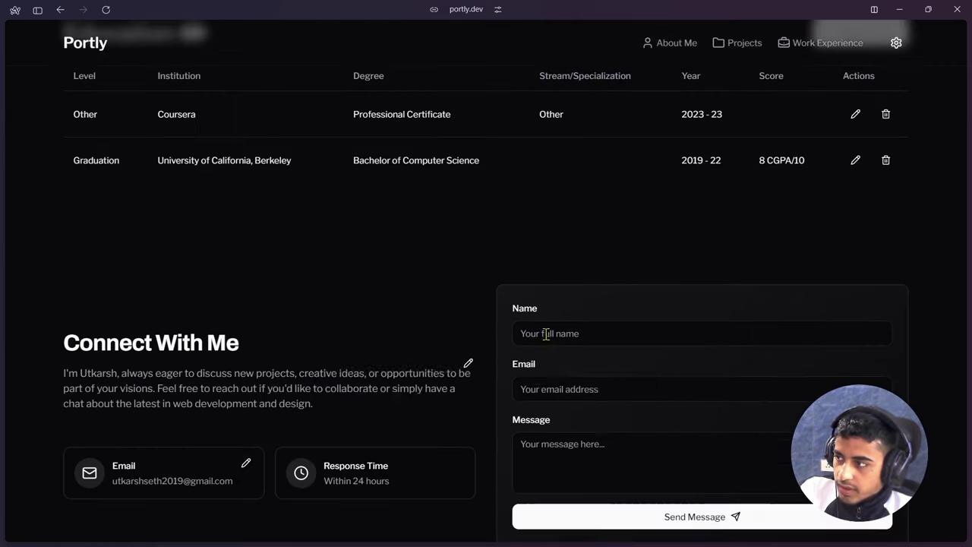
scroll(572, 325, "up", 1)
scroll(572, 325, "down", 4)
left_click(467, 167)
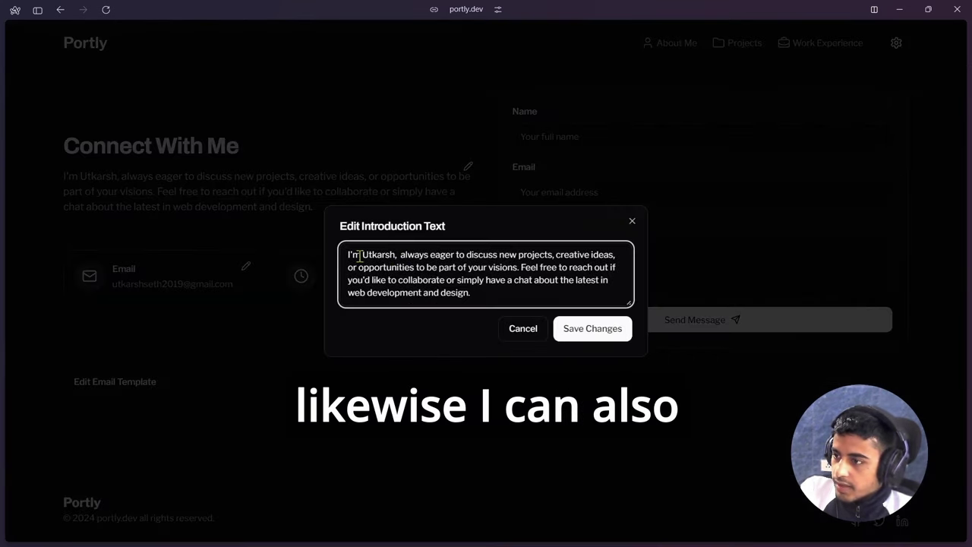
left_click_drag(345, 254, 482, 296)
left_click(250, 182)
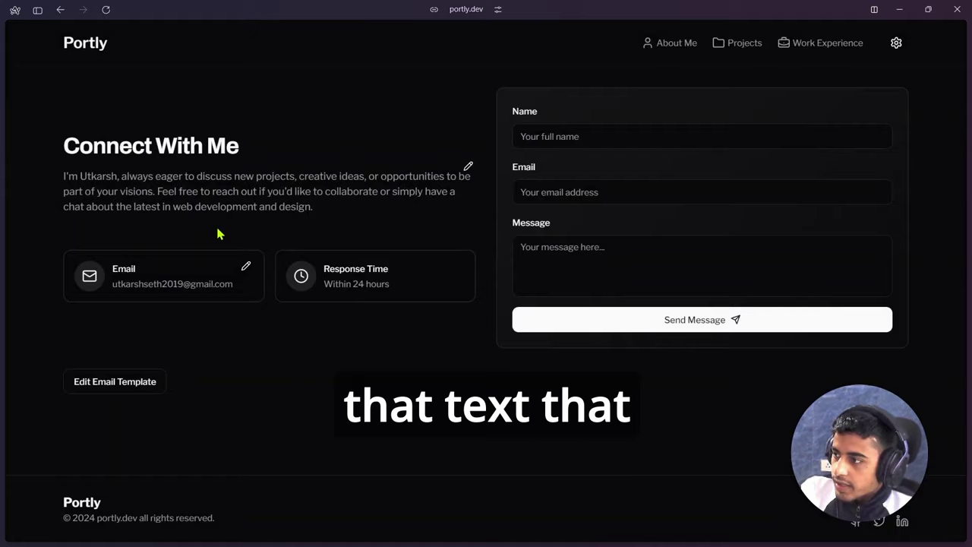
left_click(245, 267)
left_click(245, 283)
Read through the contact form's email template, including its name, email and message placeholders, and cancel without changes
left_click(115, 381)
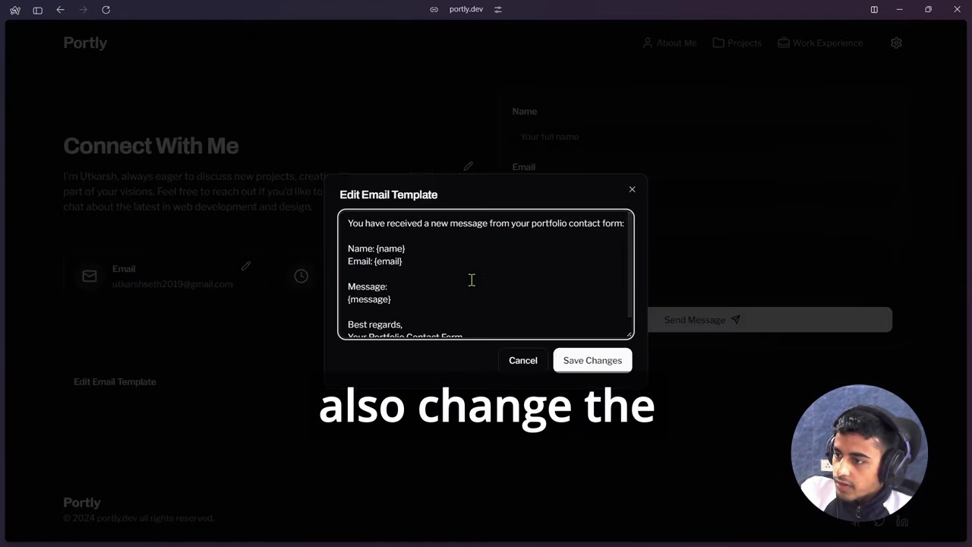
scroll(465, 281, "down", 1)
scroll(448, 266, "up", 1)
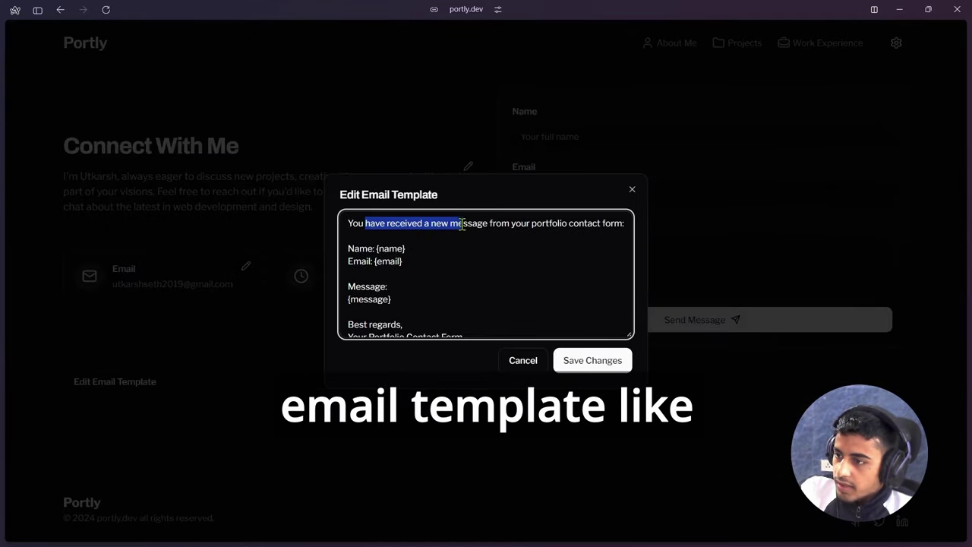
left_click_drag(462, 223, 603, 223)
left_click(515, 223)
left_click(497, 252)
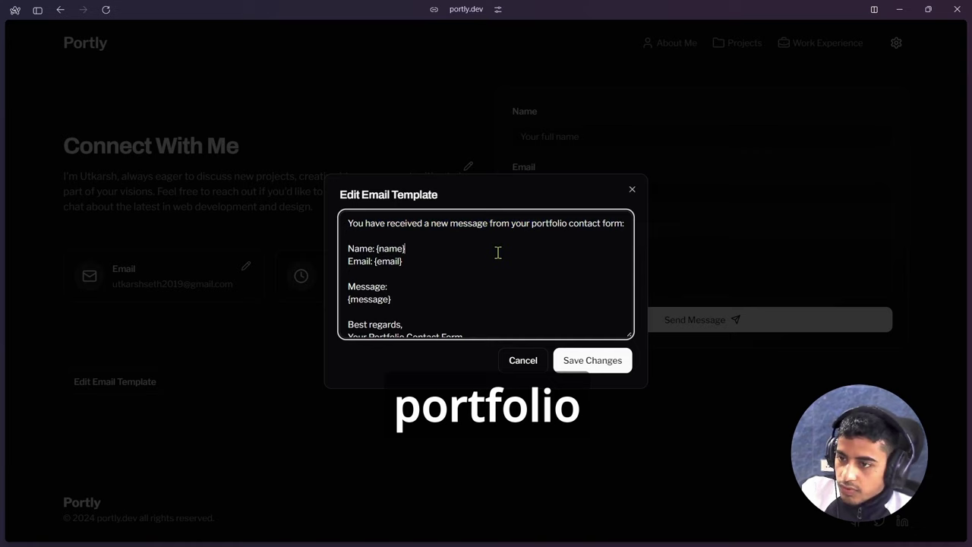
scroll(498, 274, "down", 1)
left_click(525, 362)
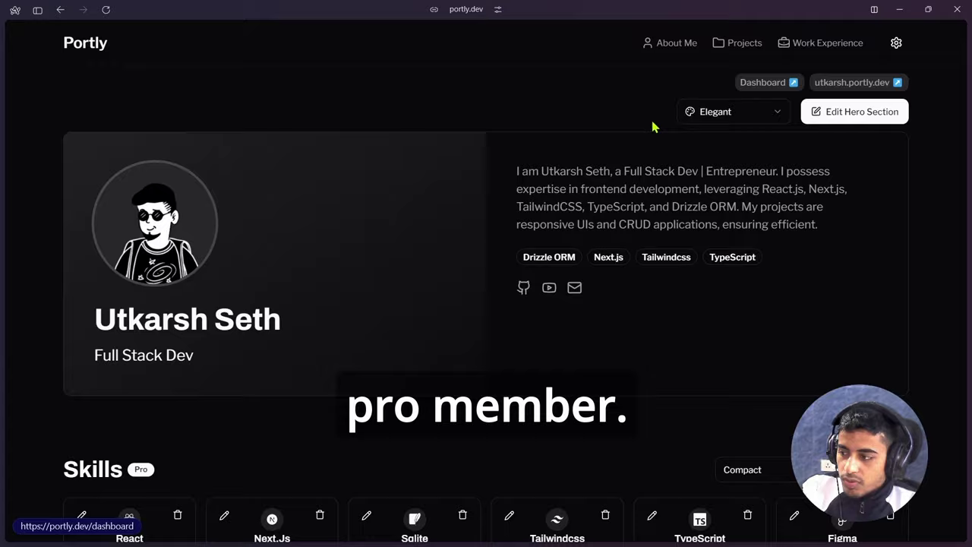
Look over the Pro-marked sections of the portfolio, highlighting the Education badge and the Connect With Me heading
scroll(110, 216, "down", 3)
scroll(156, 228, "down", 20)
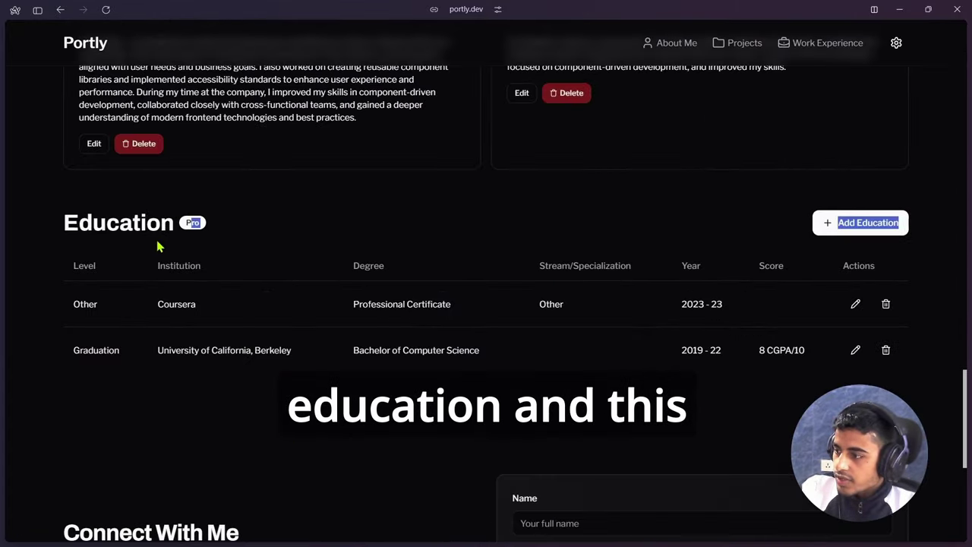
left_click_drag(242, 218, 118, 218)
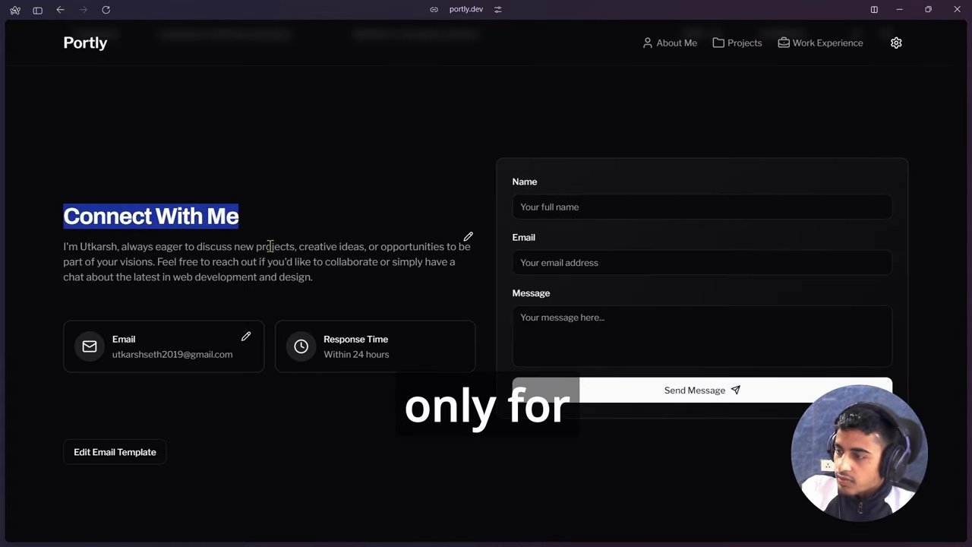
scroll(613, 260, "up", 20)
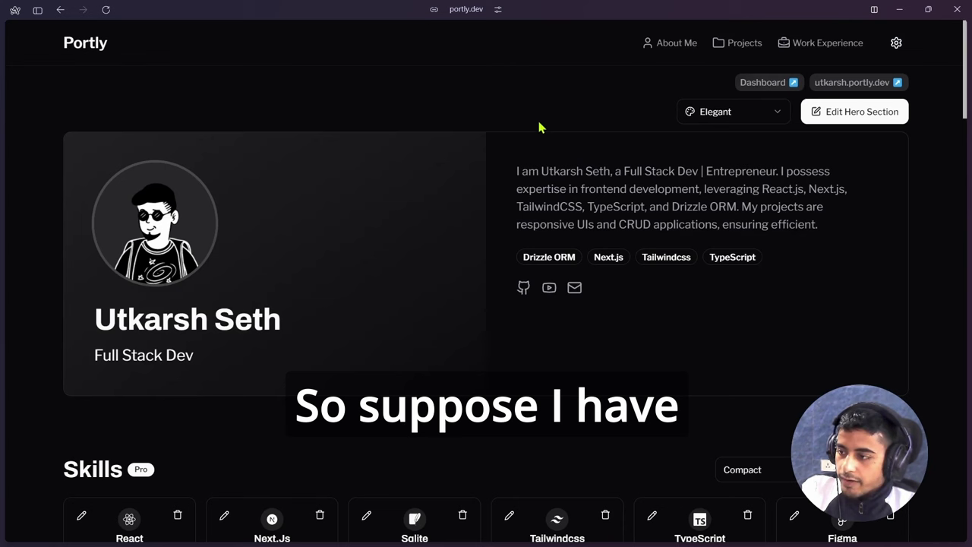
Open the portfolio dashboard from the editable portfolio page
left_click(756, 84)
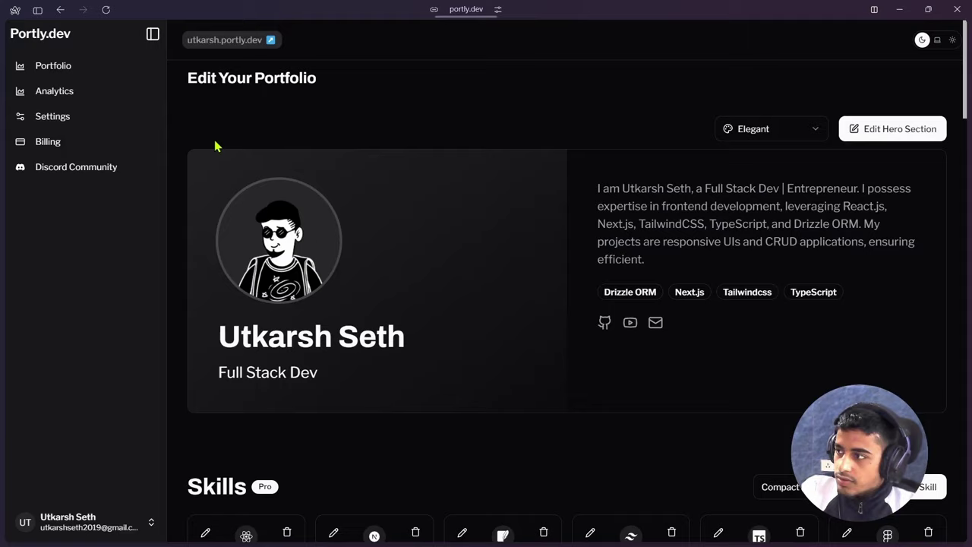
Look through the Edit Your Portfolio page in the dashboard, from the hero section down through the remaining sections
scroll(227, 132, "down", 3)
left_click(62, 72)
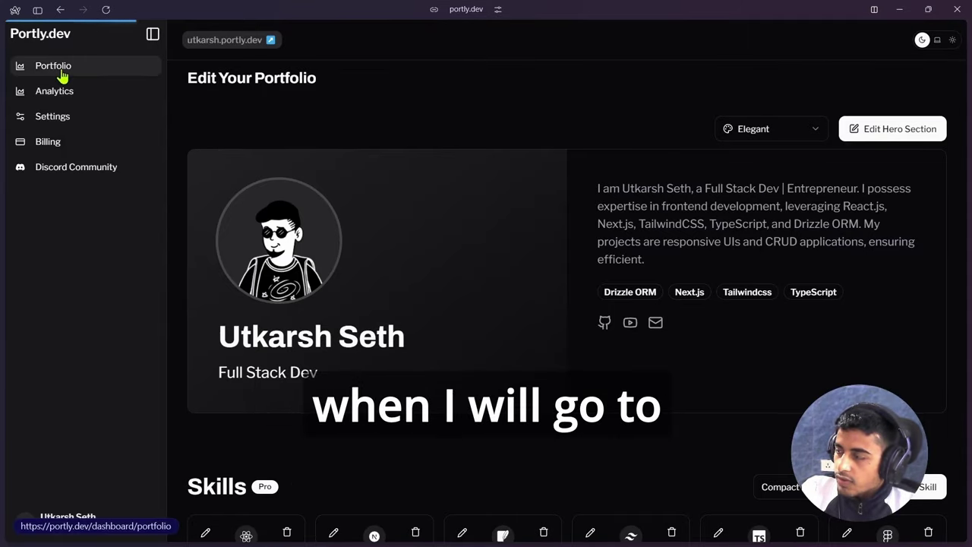
scroll(341, 124, "down", 15)
scroll(532, 121, "up", 15)
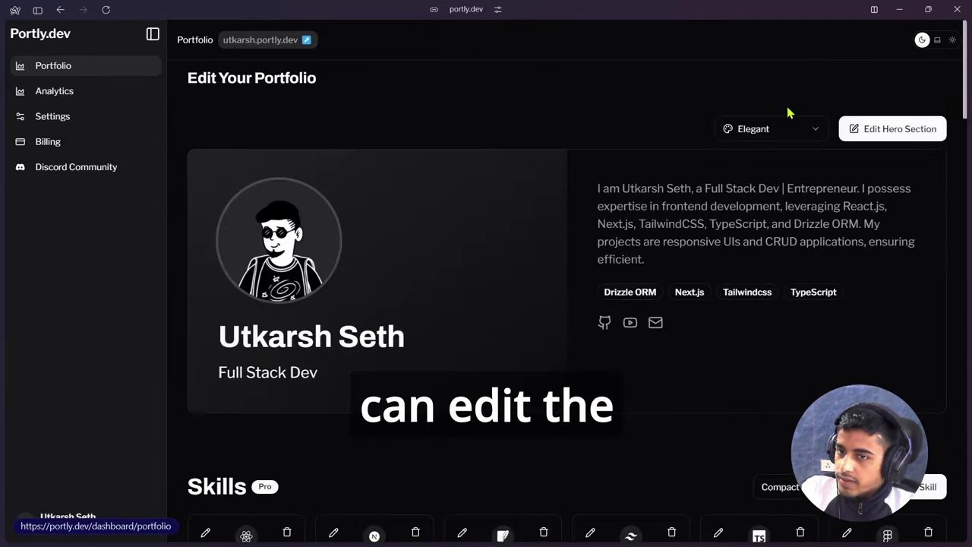
scroll(790, 118, "down", 10)
scroll(808, 130, "up", 10)
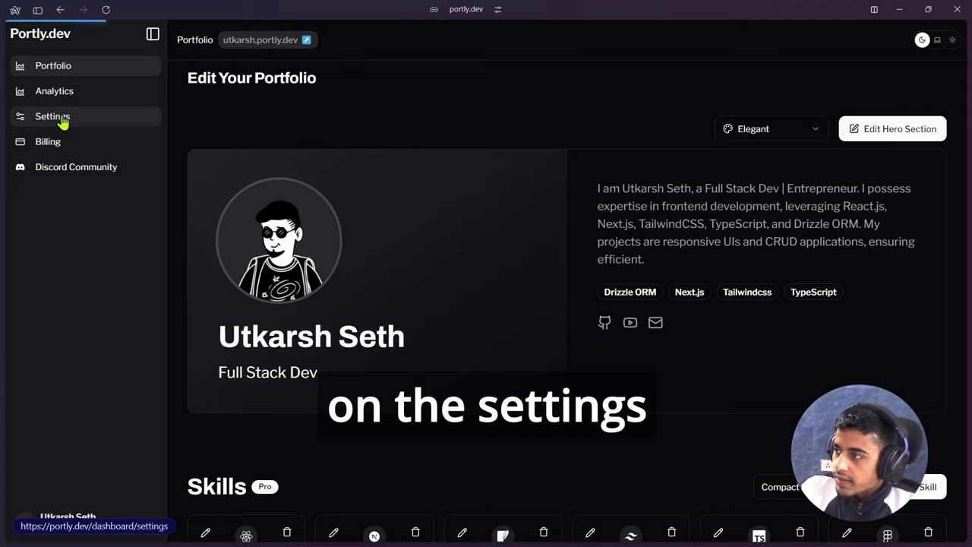
Review the site settings: the subdomain route name, the portfolio deletion option with its confirmation word, and the Appearance section
left_click(63, 117)
left_click_drag(254, 278, 184, 282)
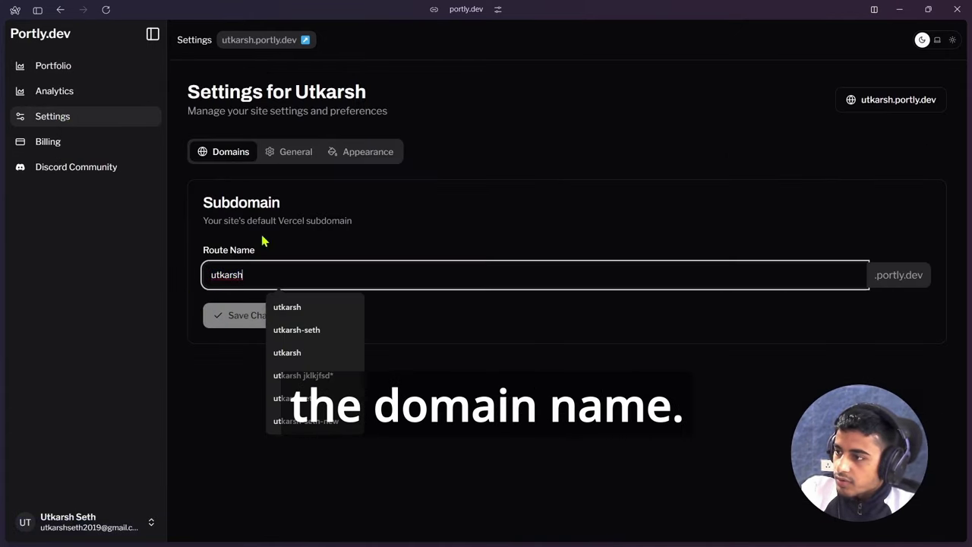
left_click(271, 155)
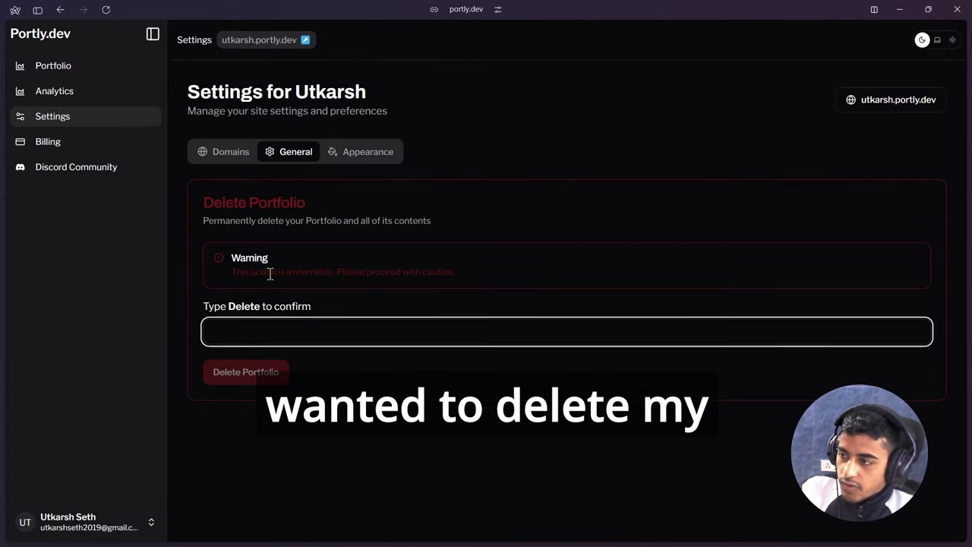
double_click(253, 307)
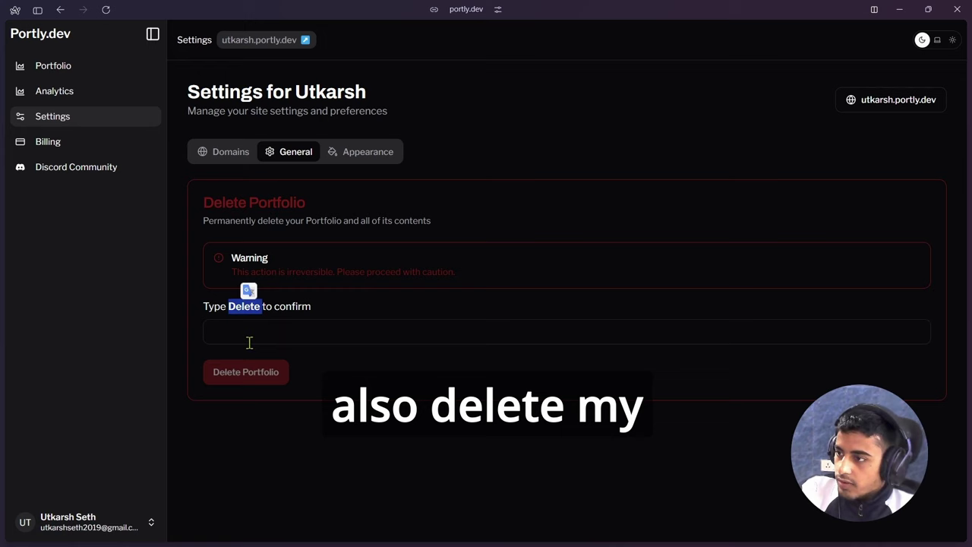
left_click(378, 157)
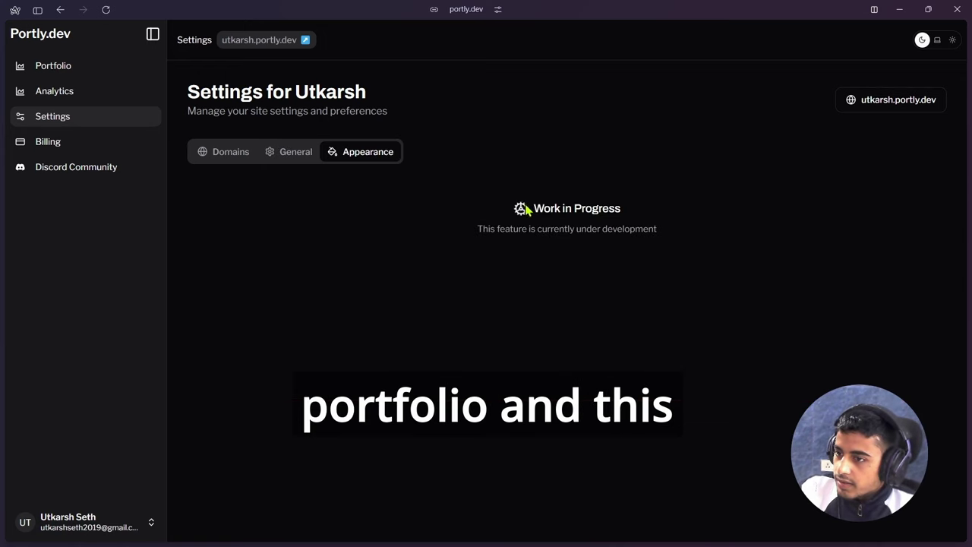
left_click_drag(526, 210, 621, 210)
left_click(339, 193)
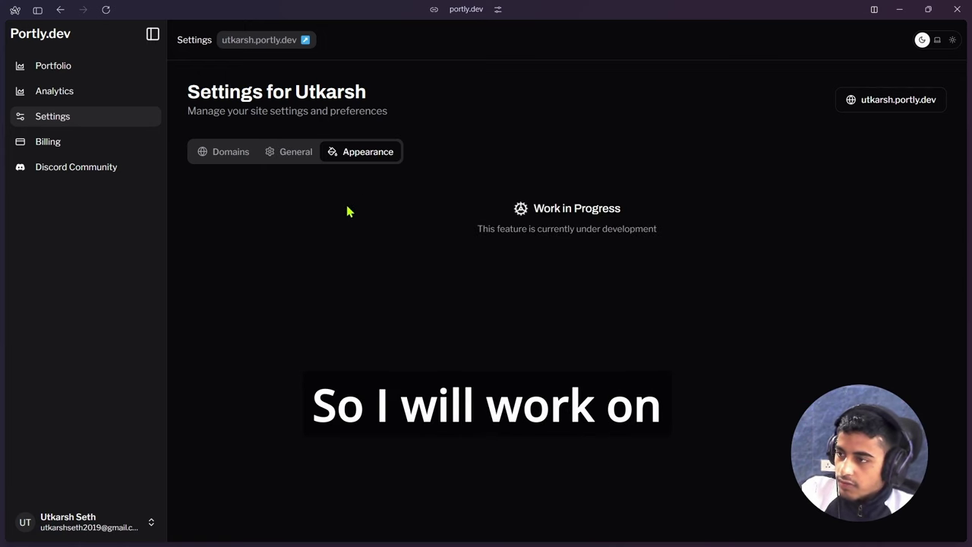
left_click(228, 156)
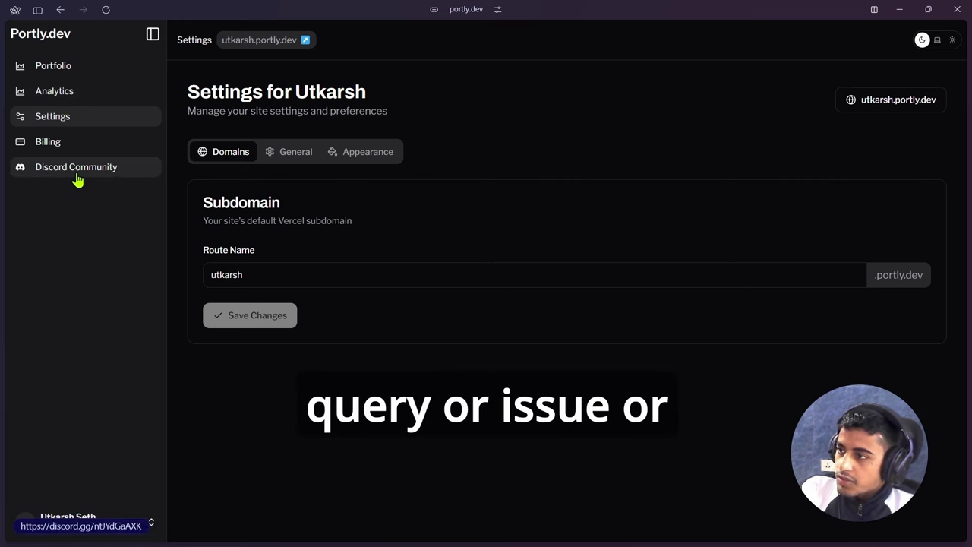
Open the Portly.dev Discord community and look through its reviews, request-feature, new-features, updates and bugs channels
left_click(70, 175)
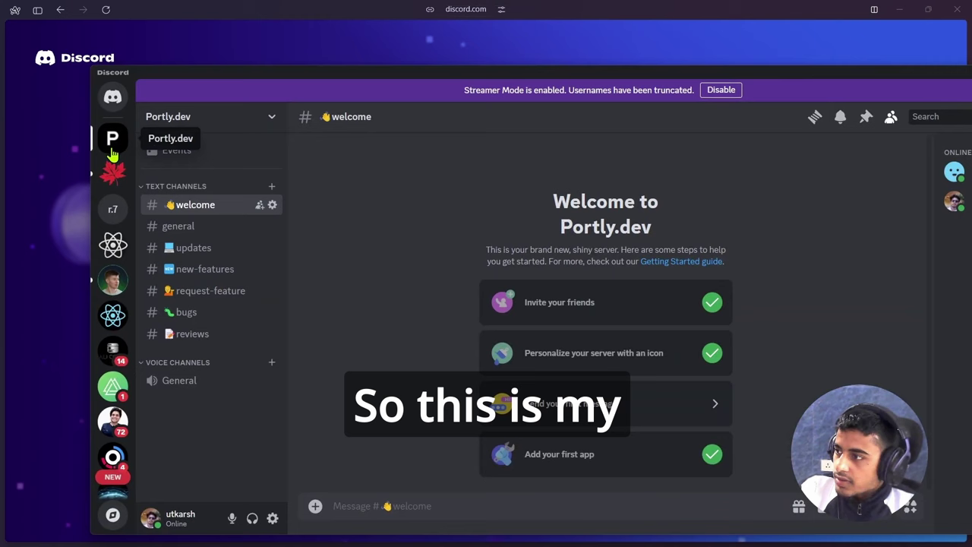
left_click(196, 338)
left_click(203, 291)
left_click(205, 271)
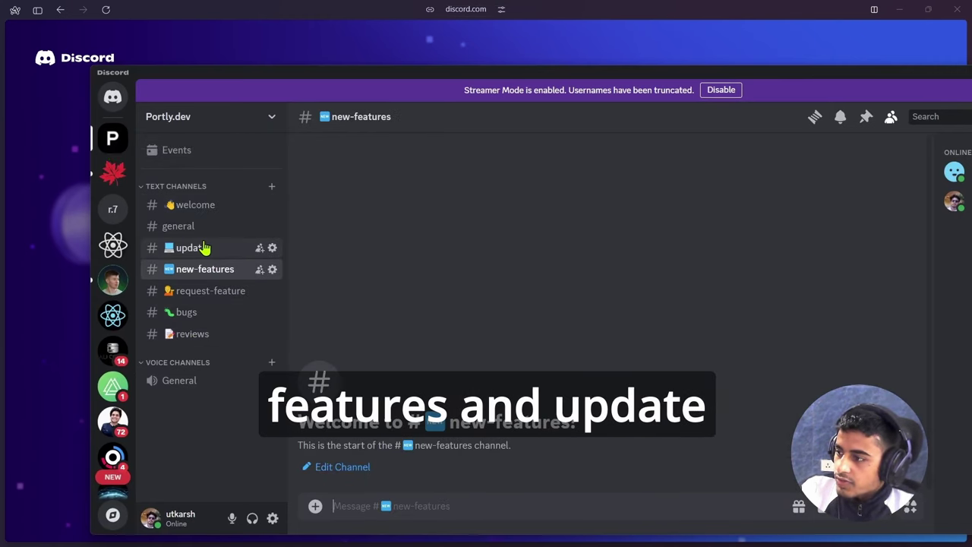
left_click(195, 249)
left_click(202, 314)
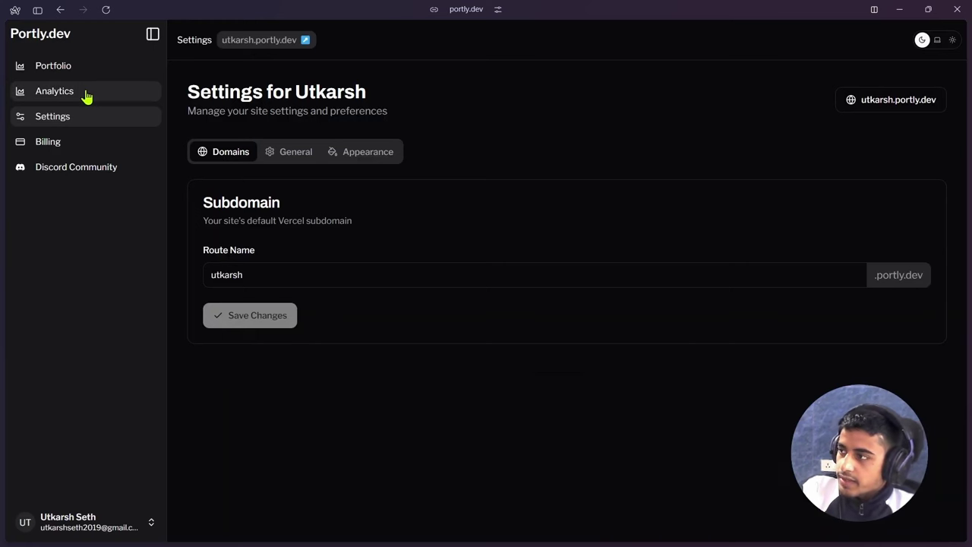
Open the portfolio analytics and show total visitors in Daily Active Users for the last 60 days
left_click(86, 96)
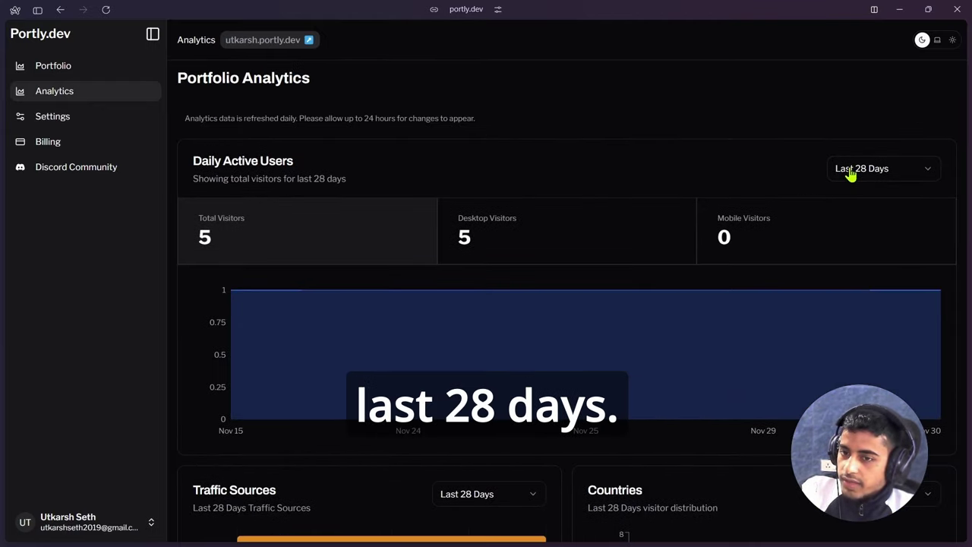
left_click(851, 169)
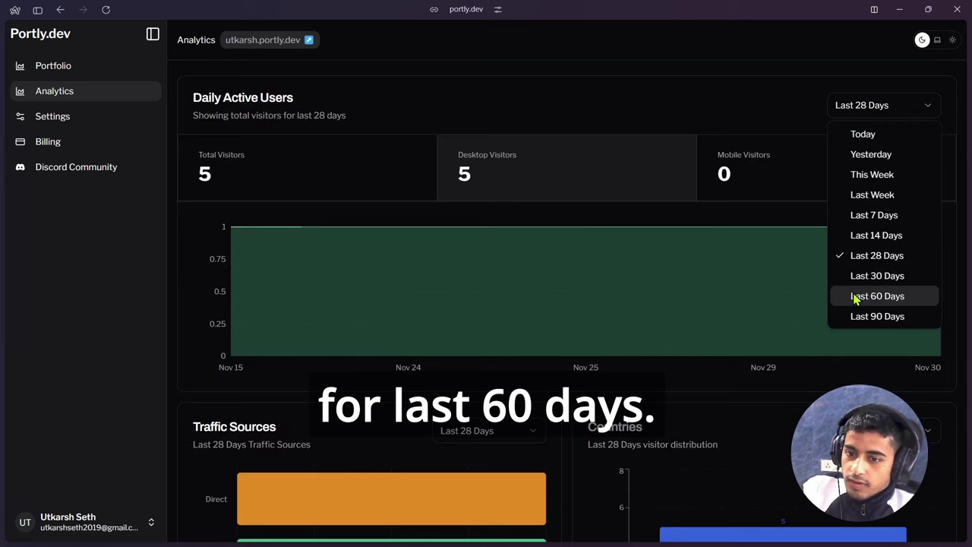
left_click(854, 296)
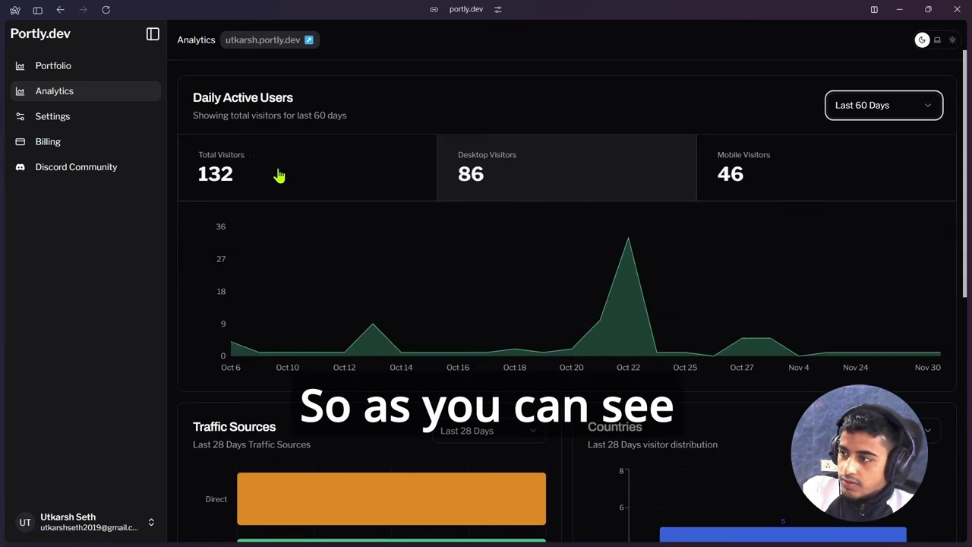
left_click(183, 182)
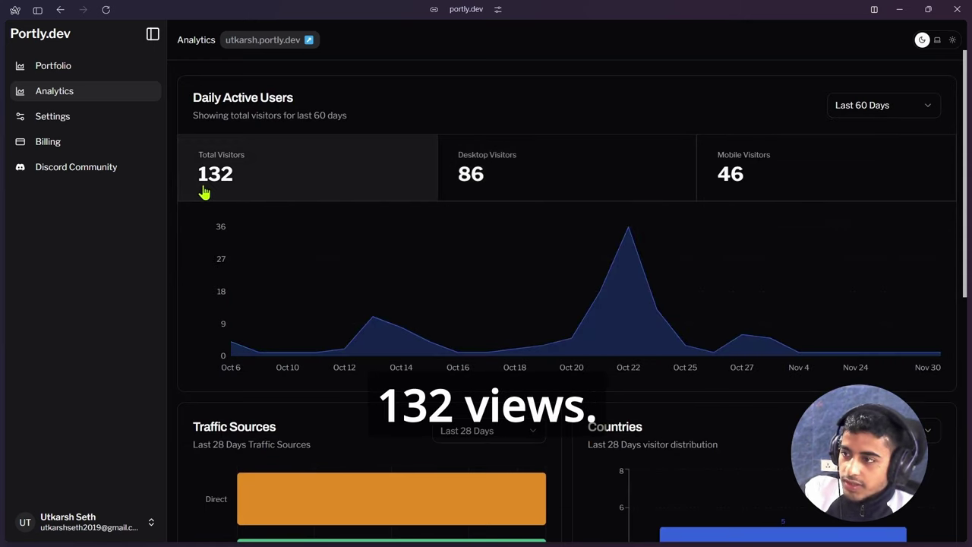
Examine the traffic sources and countries for the last 60 days, plus the monthly views and browser charts
scroll(304, 228, "down", 3)
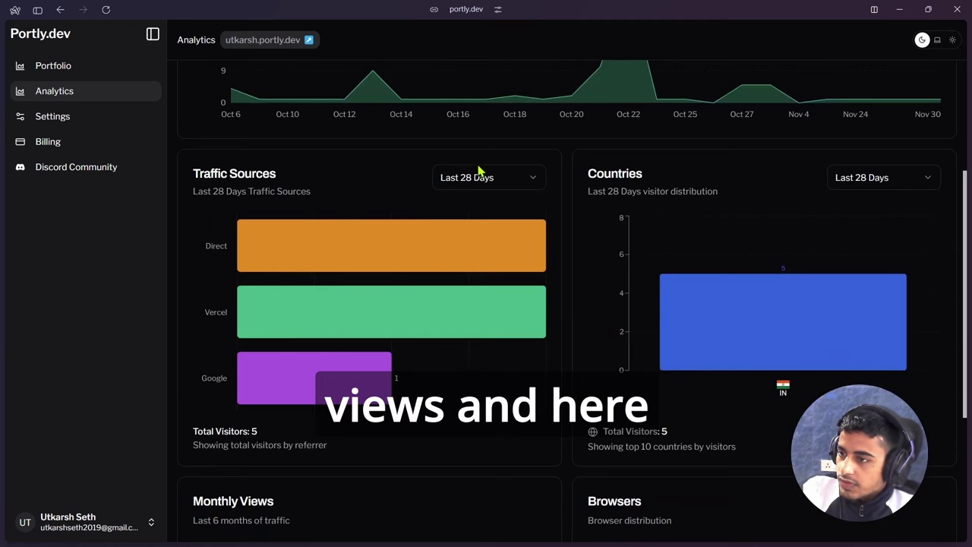
scroll(360, 349, "down", 3)
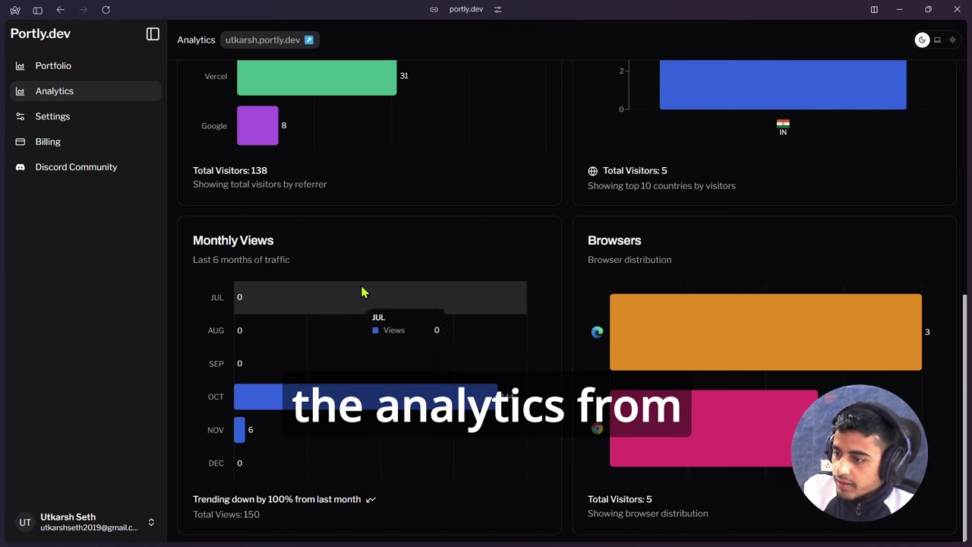
scroll(369, 372, "up", 10)
Return to the Portly landing page and review its Benefits section, highlighting the section label and the SEO Optimization card title
mouse_move(3, 71)
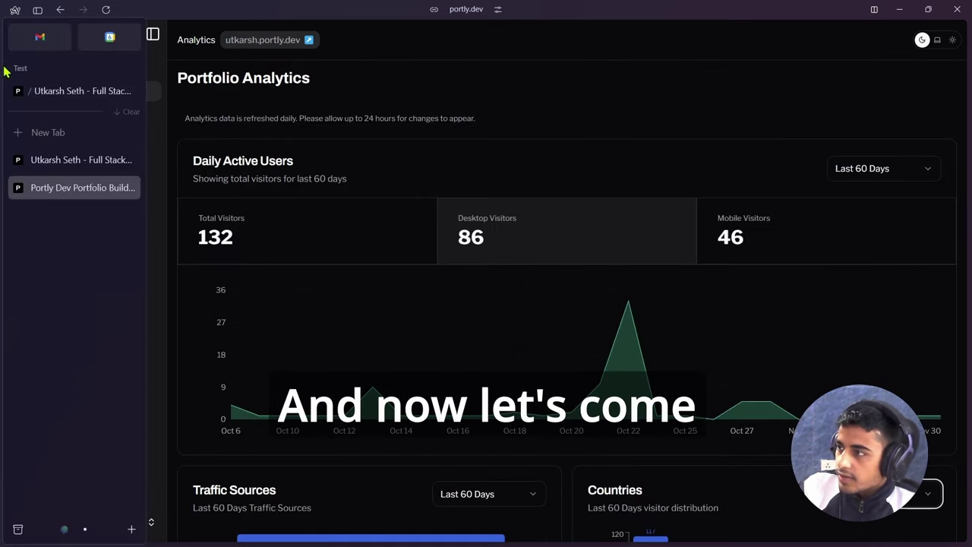
left_click(68, 165)
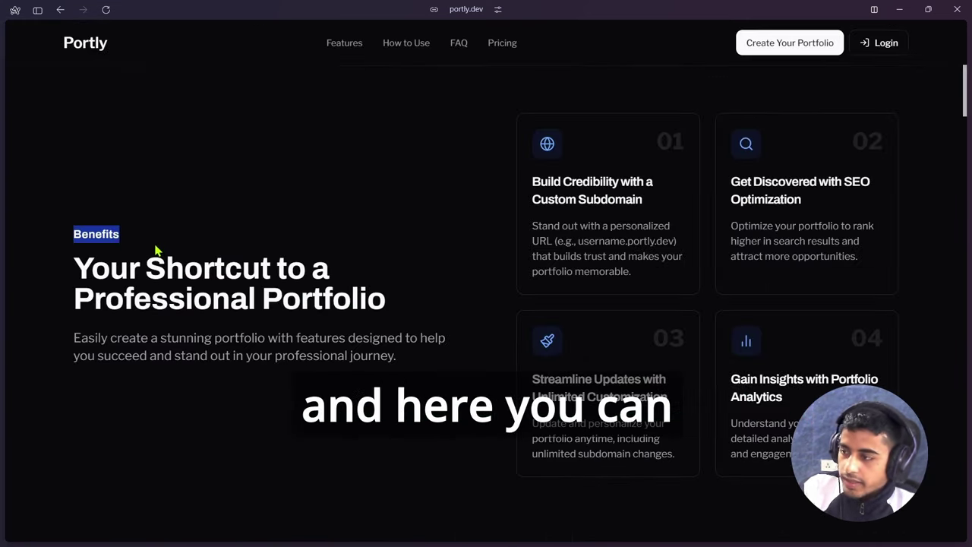
left_click_drag(142, 247, 63, 243)
scroll(338, 230, "down", 1)
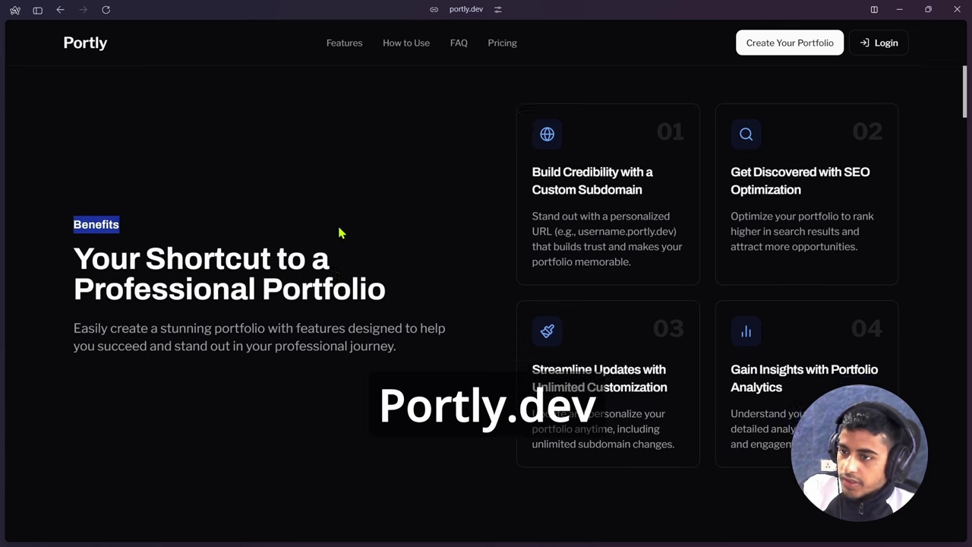
scroll(532, 213, "up", 1)
left_click_drag(731, 182, 810, 204)
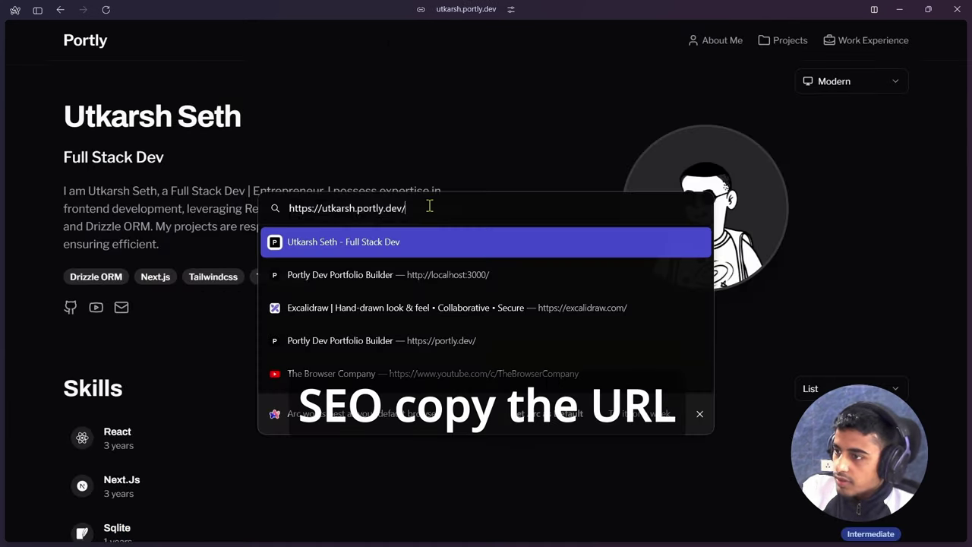
Copy the live portfolio's URL and post it in the Discord server's general channel
key("ctrl+a")
key("ctrl+c")
key("alt+Tab")
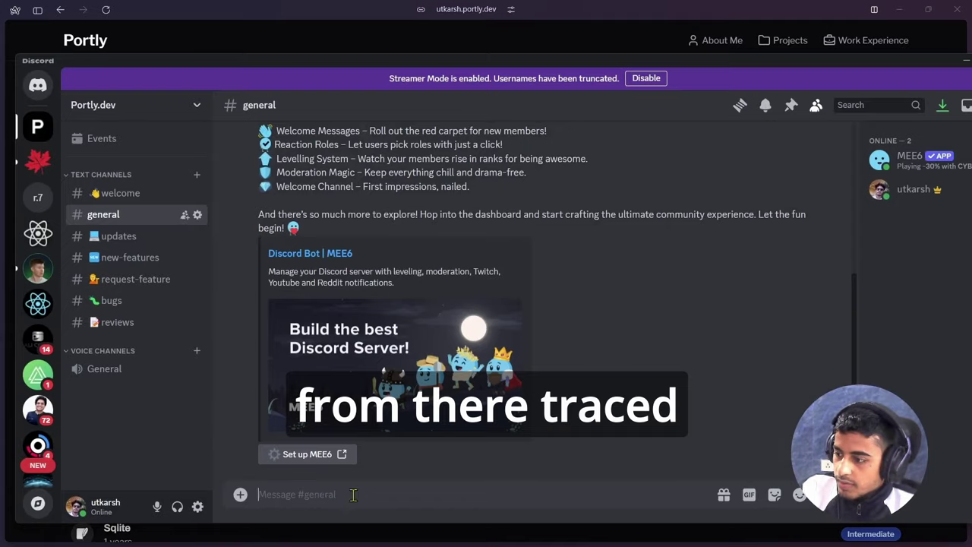
key("ctrl+v")
key("Return")
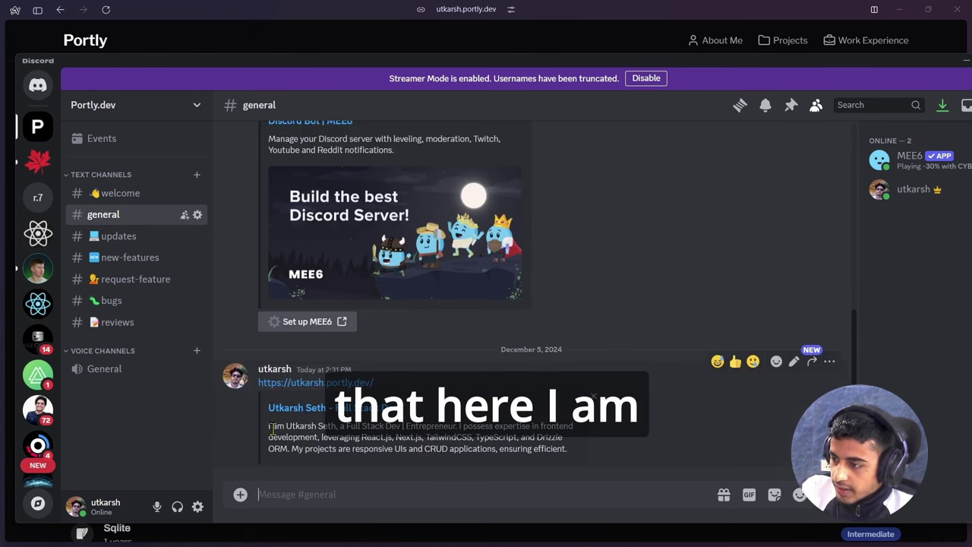
Compare the description in the Discord link preview with the introduction on the live portfolio, highlighting both texts
left_click_drag(271, 427, 560, 449)
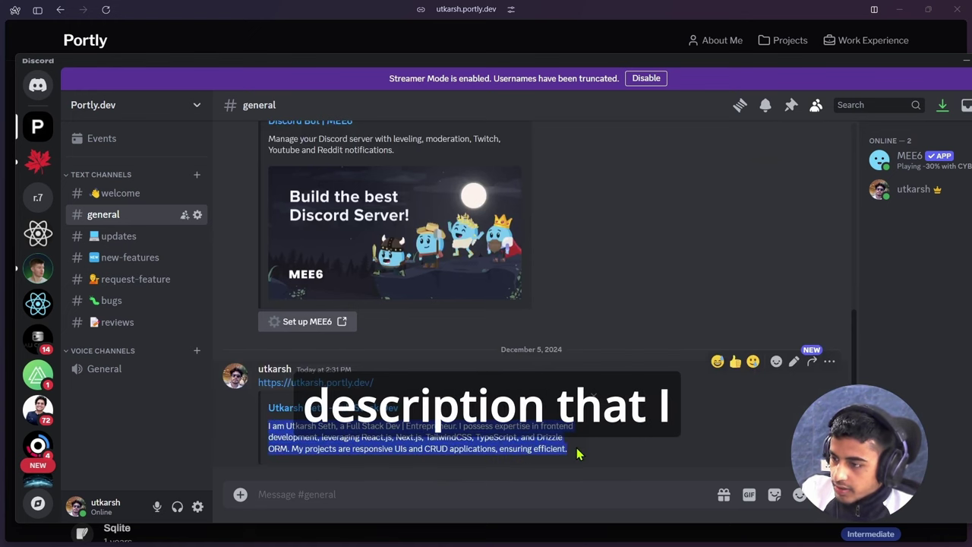
key("alt+Tab")
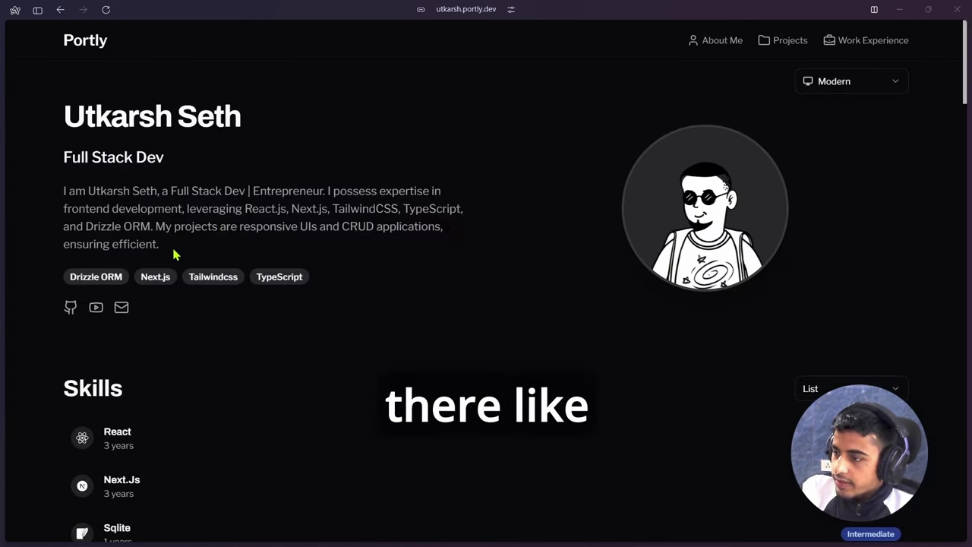
key("alt+Tab")
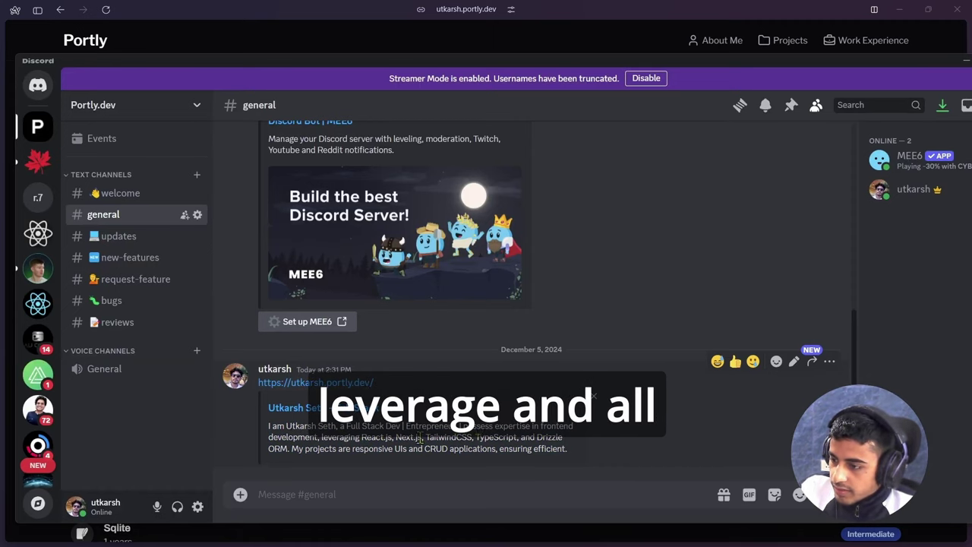
key("alt+Tab")
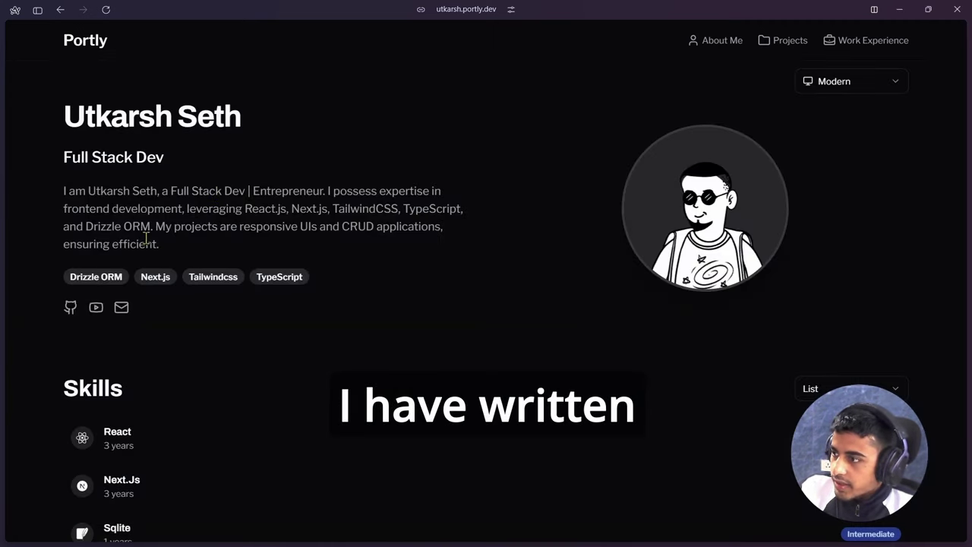
left_click_drag(169, 244, 57, 196)
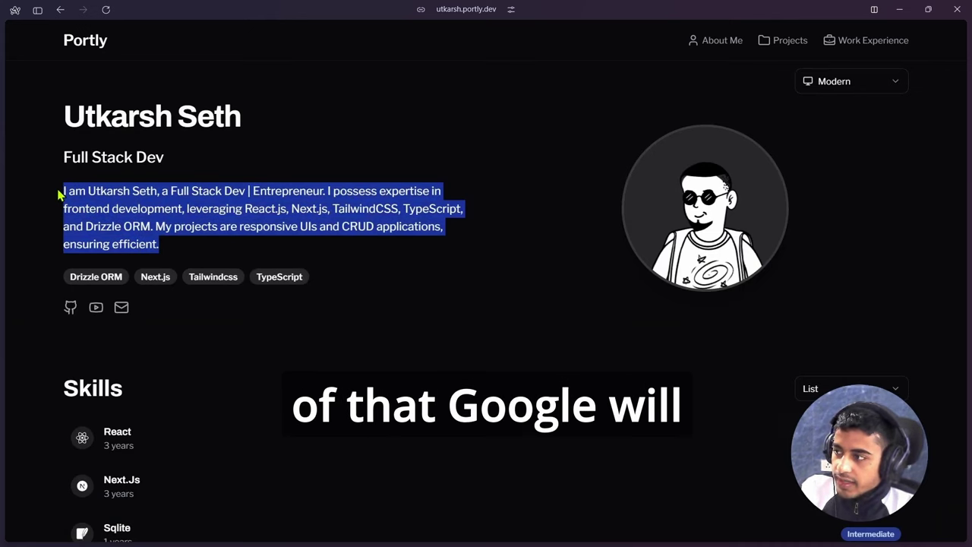
left_click(180, 250)
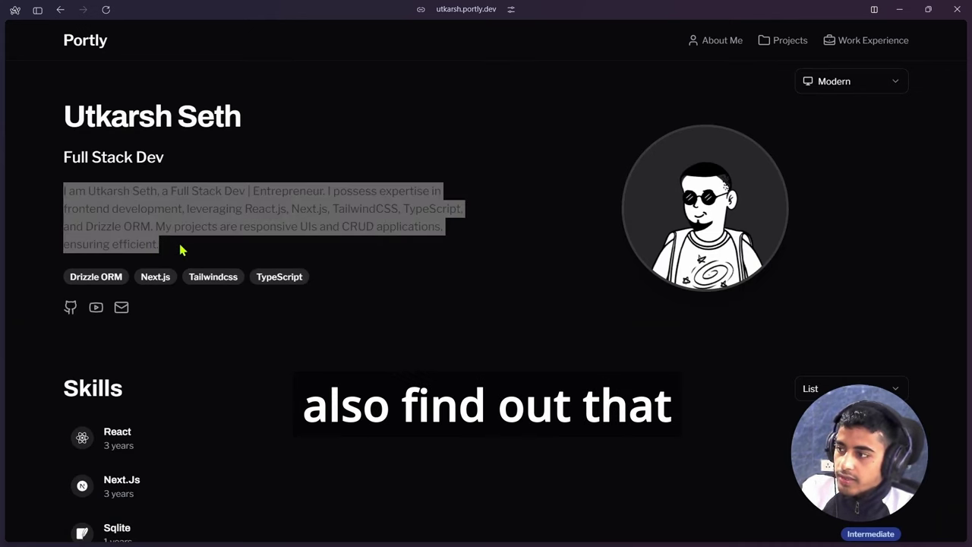
left_click_drag(174, 250, 52, 122)
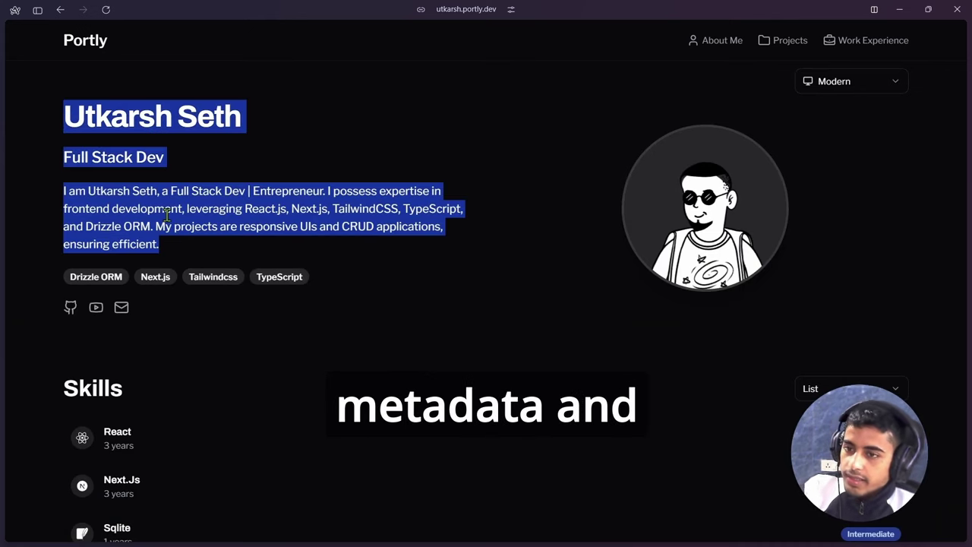
left_click(211, 254)
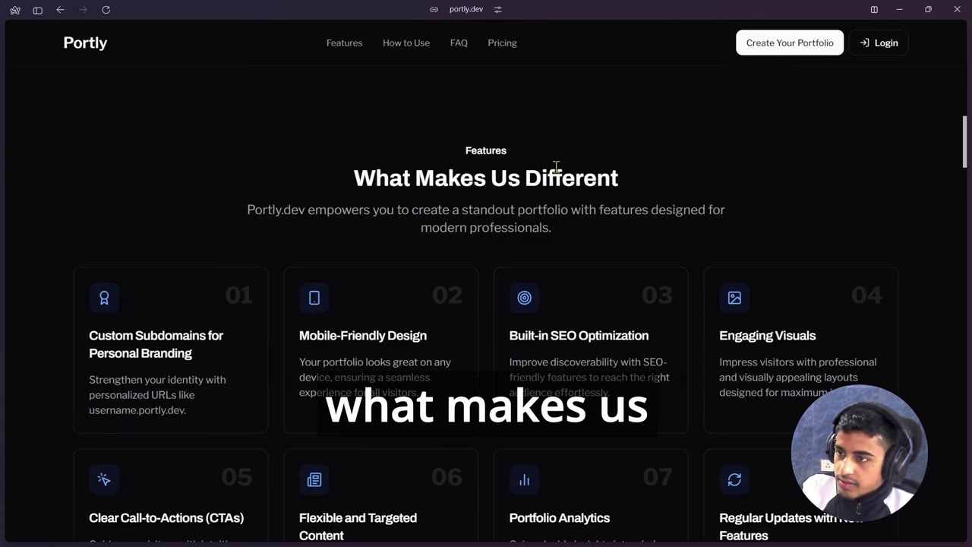
Review the landing page's Features section, highlighting its label and the Custom Subdomains and Built-in SEO Optimization card titles
left_click_drag(463, 151, 507, 150)
scroll(408, 185, "down", 2)
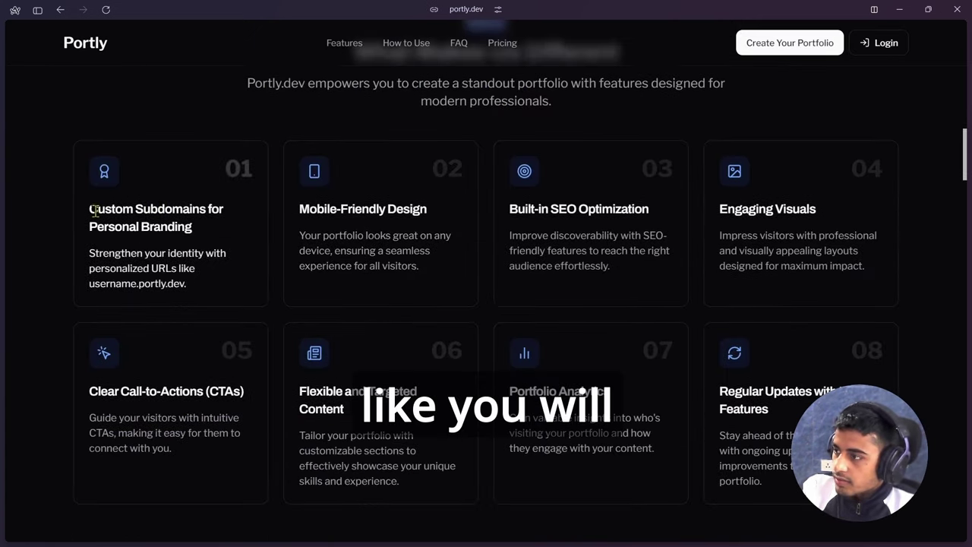
left_click_drag(90, 209, 179, 213)
left_click(343, 238)
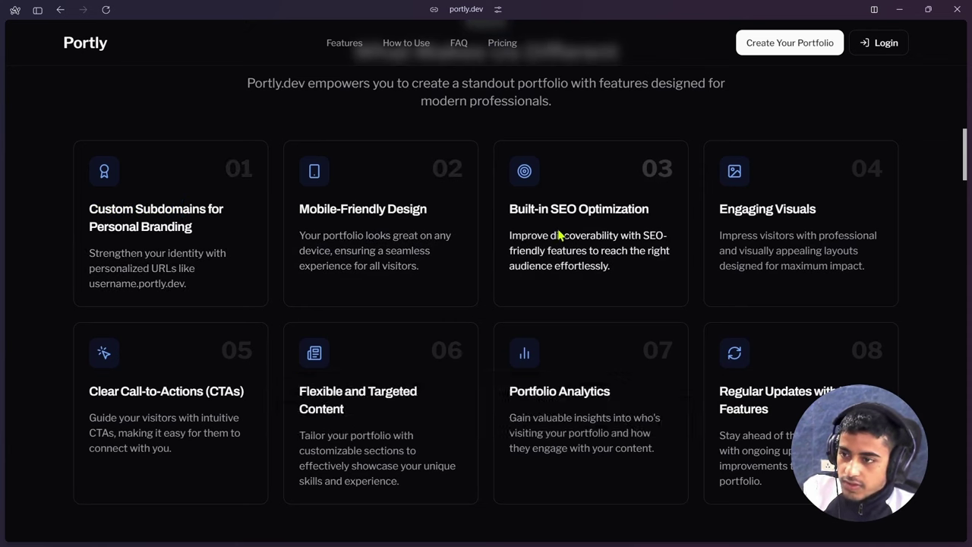
left_click_drag(510, 209, 637, 209)
left_click(571, 251)
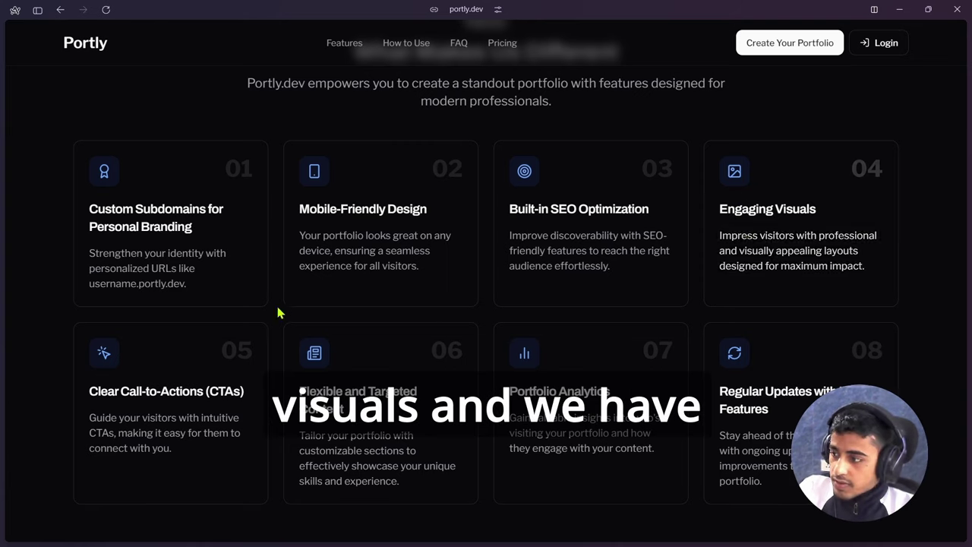
Review the remaining feature cards, highlighting Flexible and Targeted Content, Portfolio Analytics, and Regular Updates with New Features
scroll(278, 312, "down", 2)
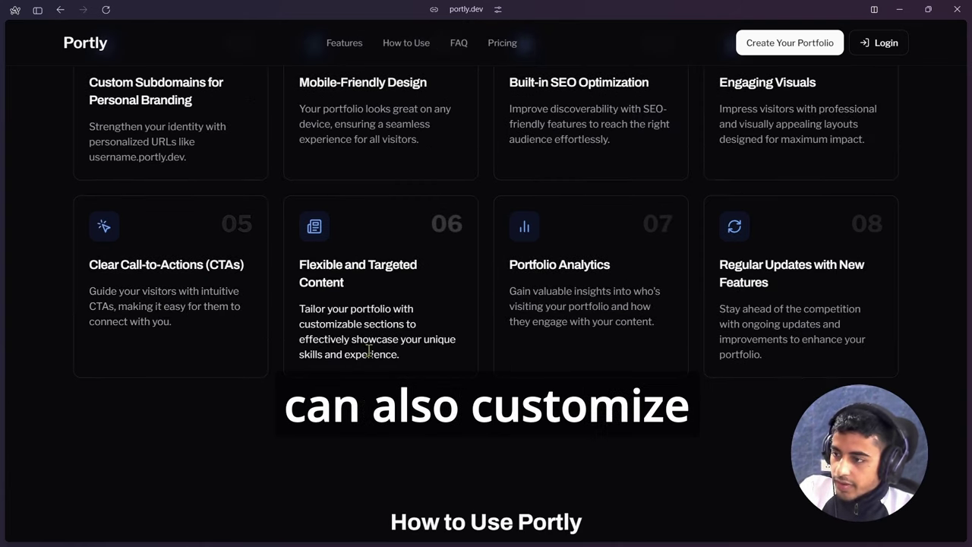
left_click_drag(423, 363, 314, 282)
left_click_drag(632, 321, 522, 281)
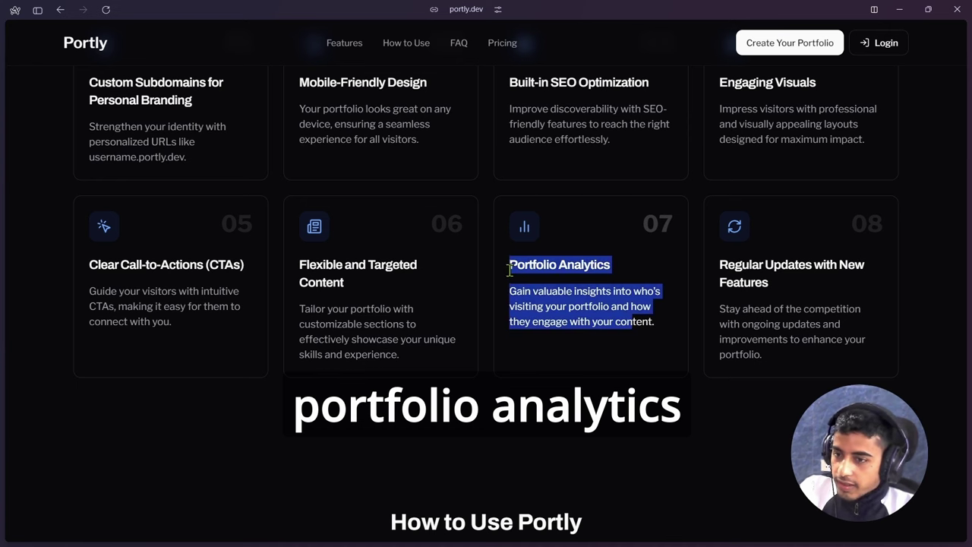
left_click_drag(763, 354, 719, 262)
left_click(611, 310)
Look through the How to Use Portly section and the Discord community section, highlighting the "Ready to join this Community?" heading
scroll(575, 316, "down", 5)
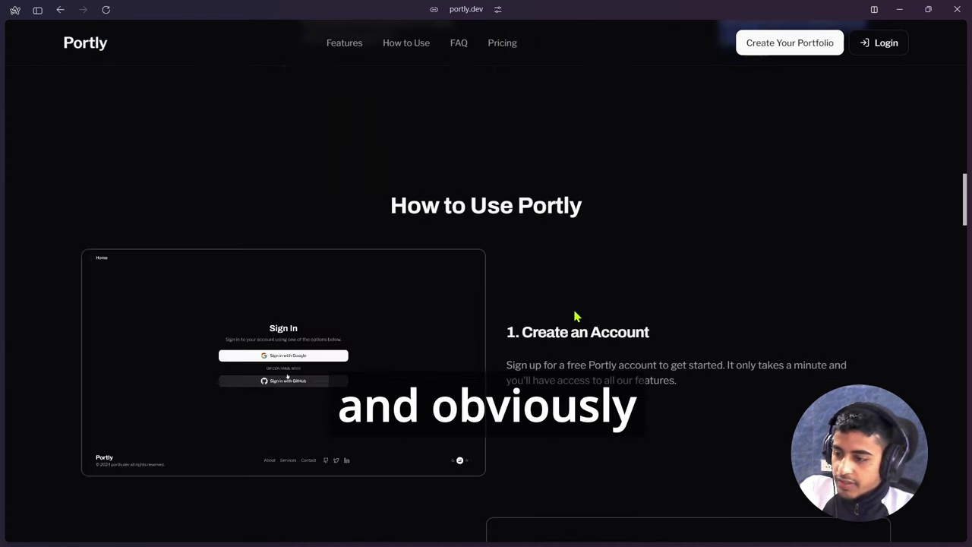
scroll(575, 316, "down", 20)
triple_click(756, 199)
left_click_drag(643, 232, 666, 308)
left_click(666, 308)
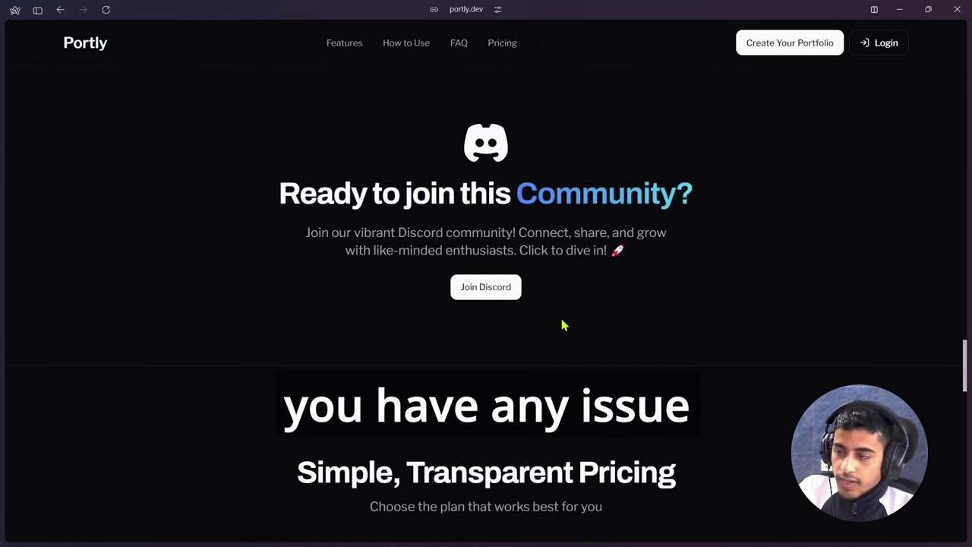
left_click_drag(275, 196, 689, 183)
left_click(549, 309)
Review the pricing section and highlight the Pro plan's monthly price
scroll(456, 273, "down", 5)
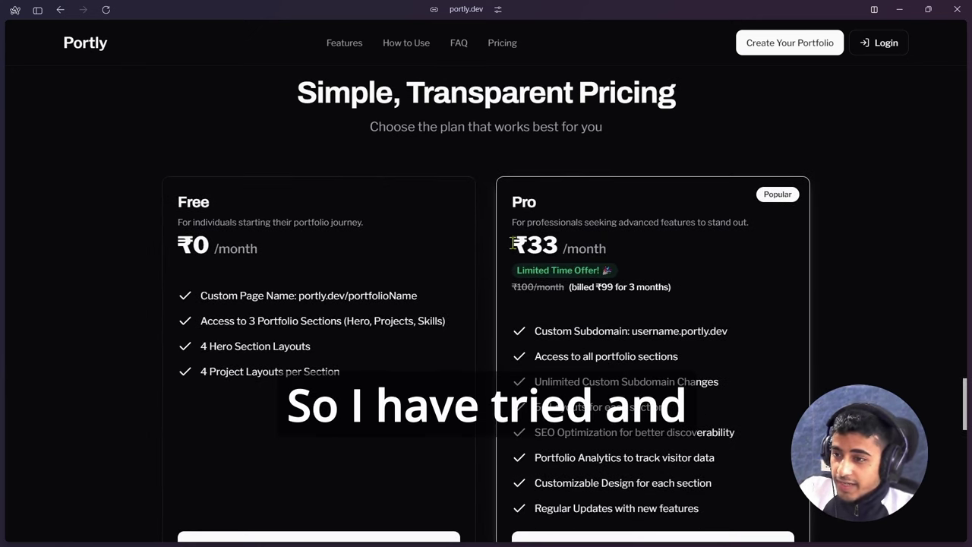
left_click_drag(581, 245, 599, 246)
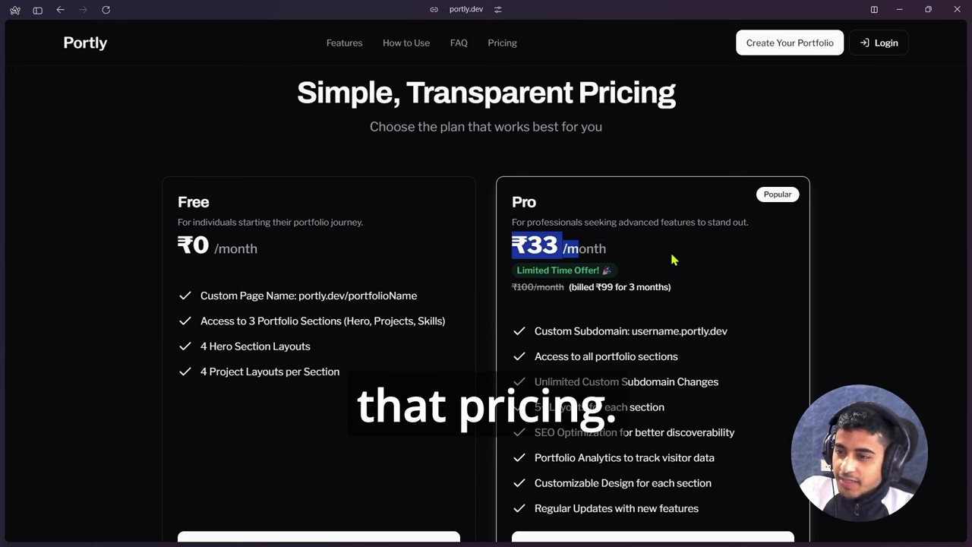
left_click(544, 281)
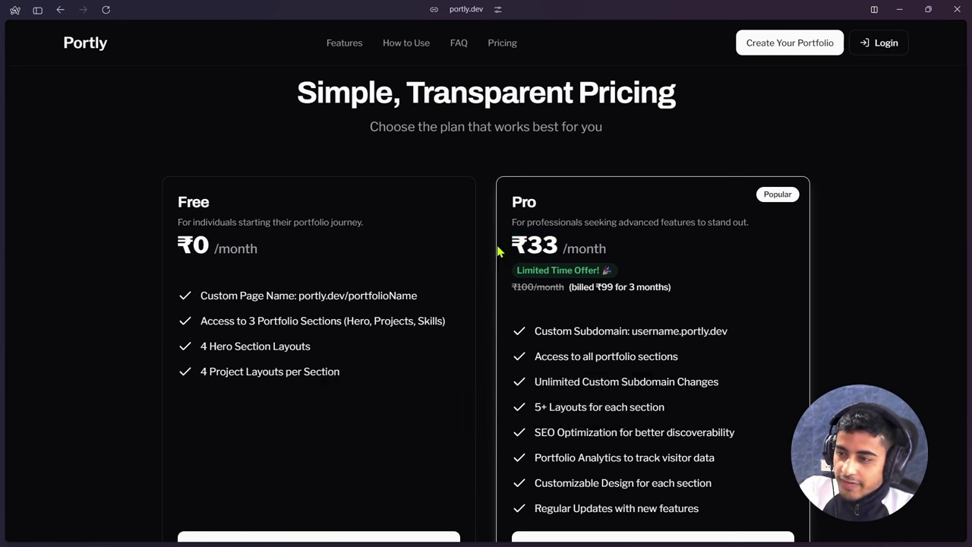
left_click_drag(501, 250, 576, 256)
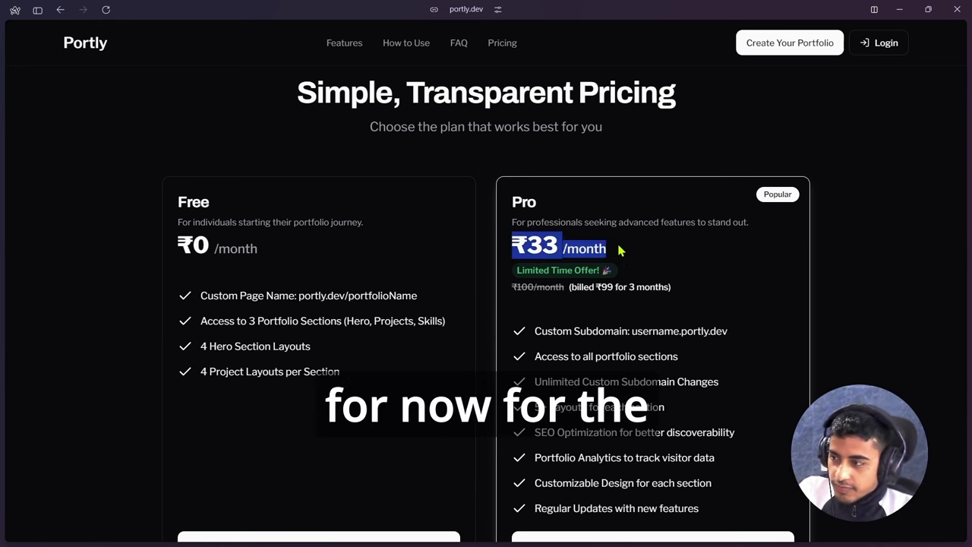
left_click(694, 244)
left_click_drag(695, 245, 507, 255)
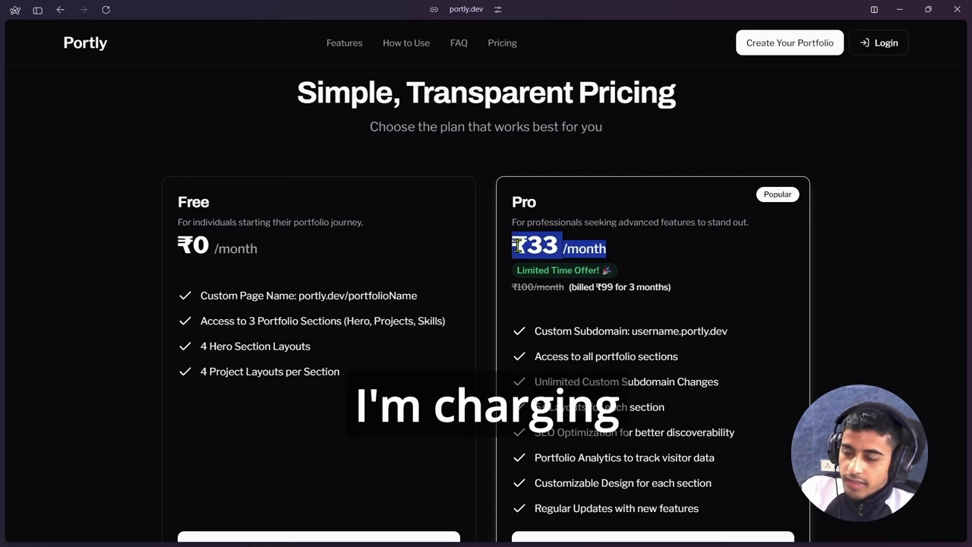
Examine the Pro plan's three-month billing note and limited-time offer, marking the billed amount
scroll(508, 255, "down", 1)
left_click(571, 249)
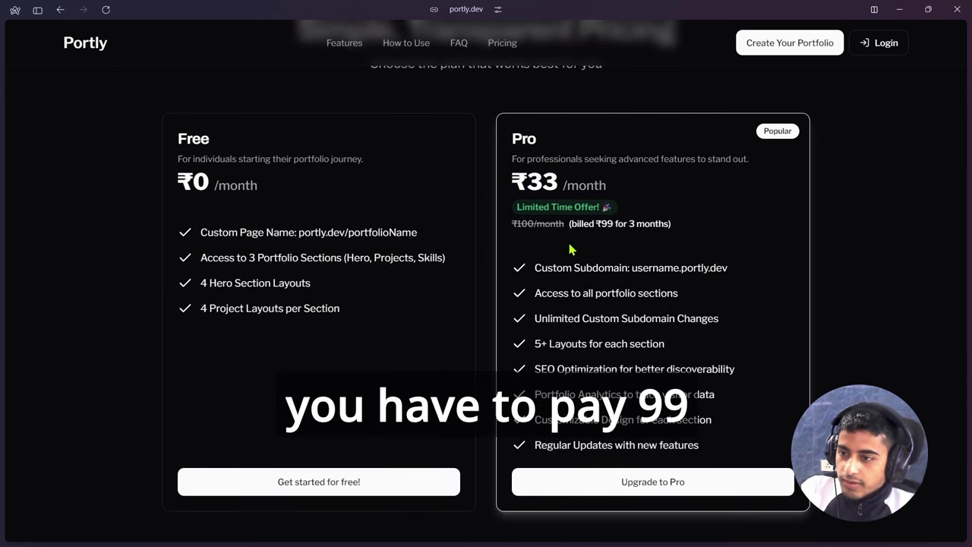
left_click_drag(601, 225, 614, 225)
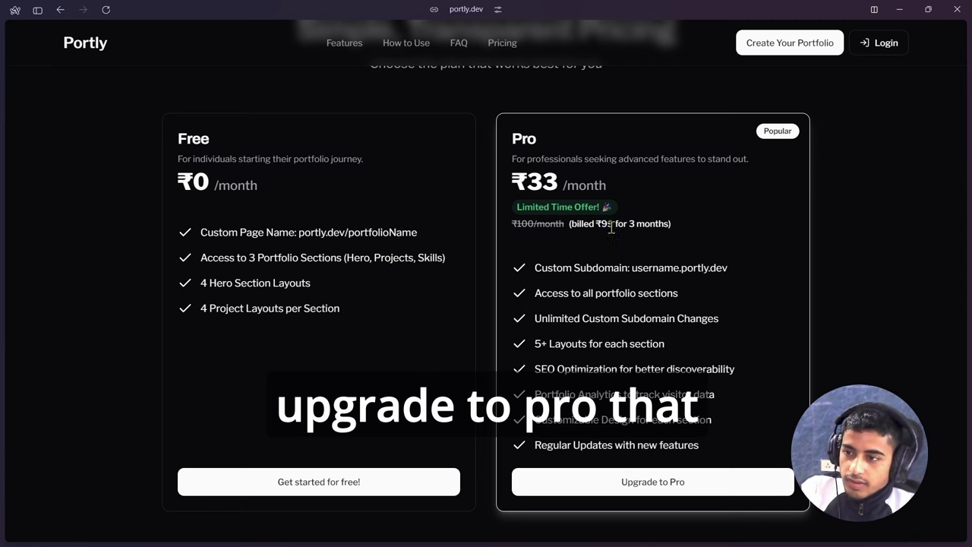
left_click(583, 205)
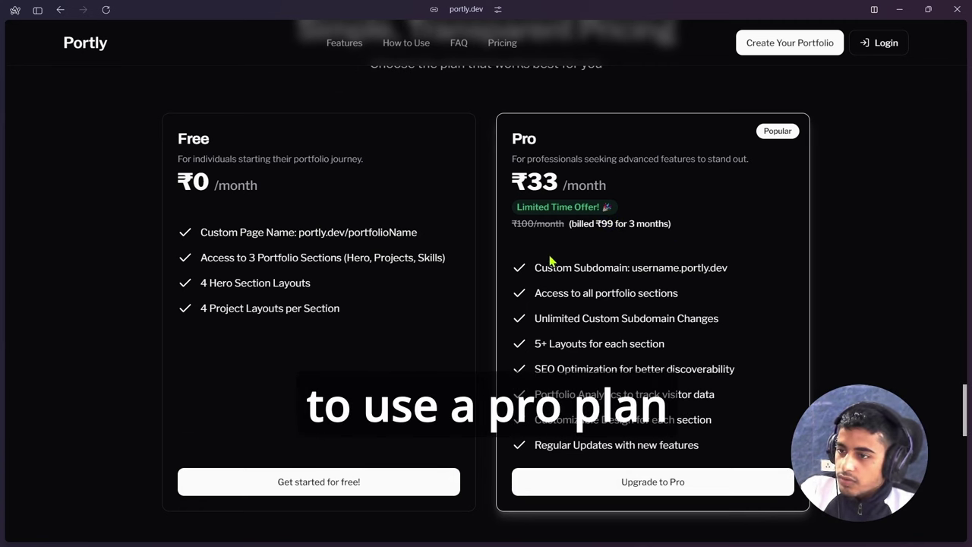
Highlight the Free plan's price and feature list, and return to the landing page's hero section
left_click_drag(340, 308, 186, 172)
left_click(223, 306)
scroll(467, 332, "up", 20)
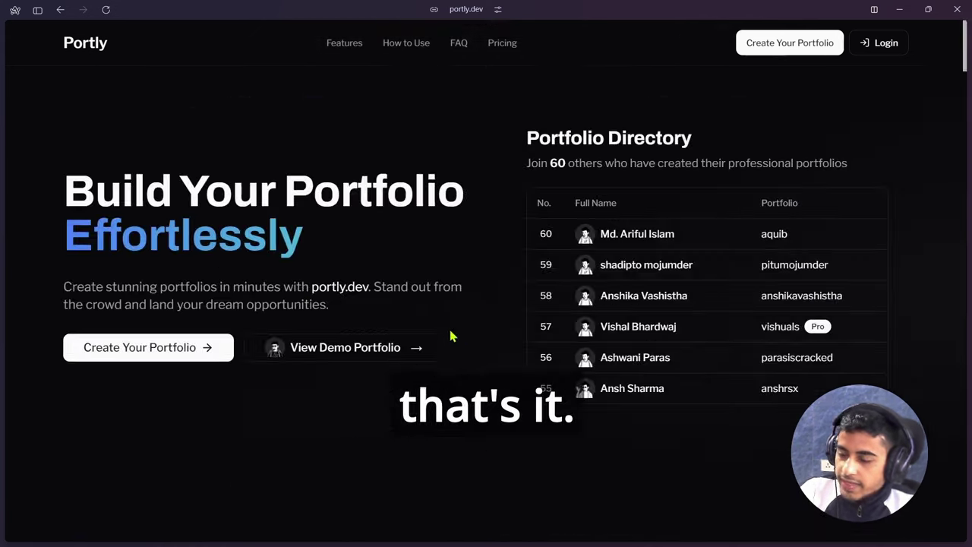